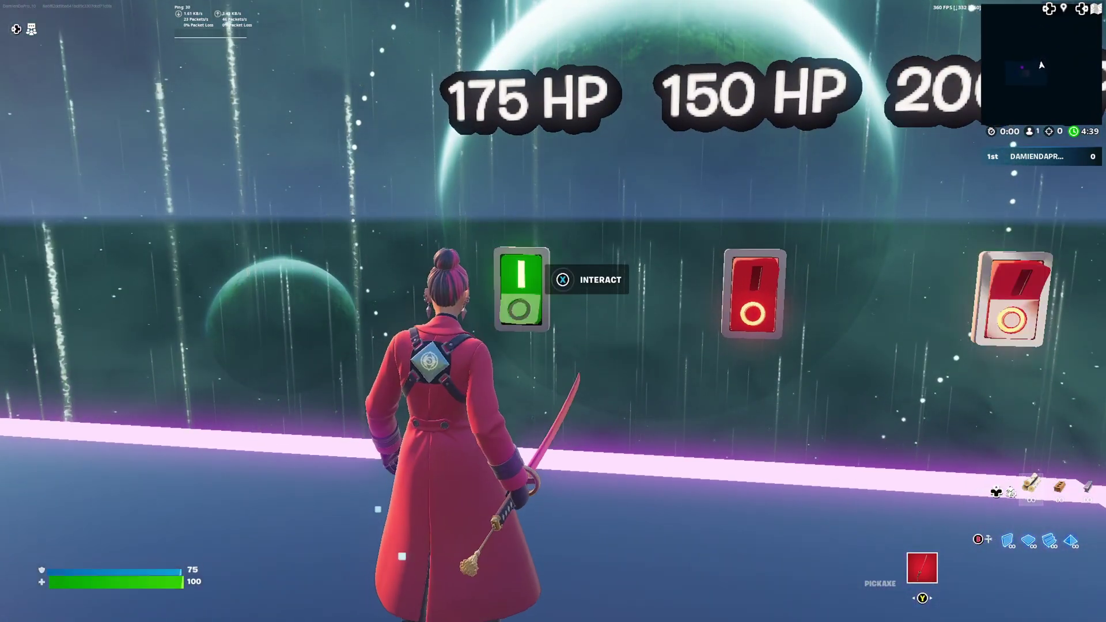
Try the 175 HP switch in the running game, and end the game to return to edit mode.
key("e")
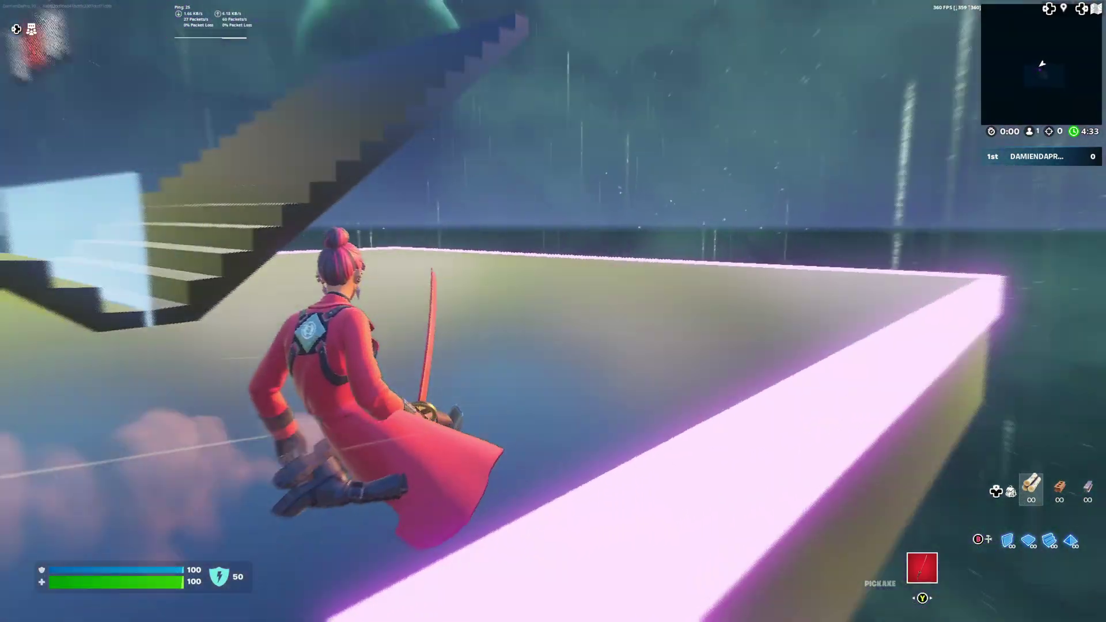
key("Escape")
key("Return")
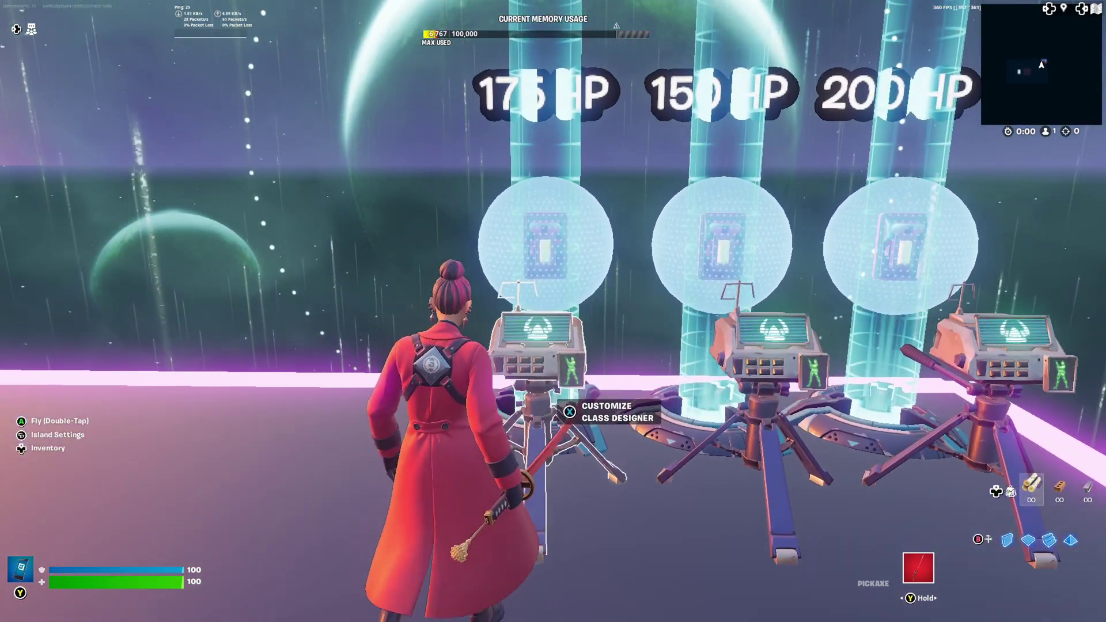
key("y")
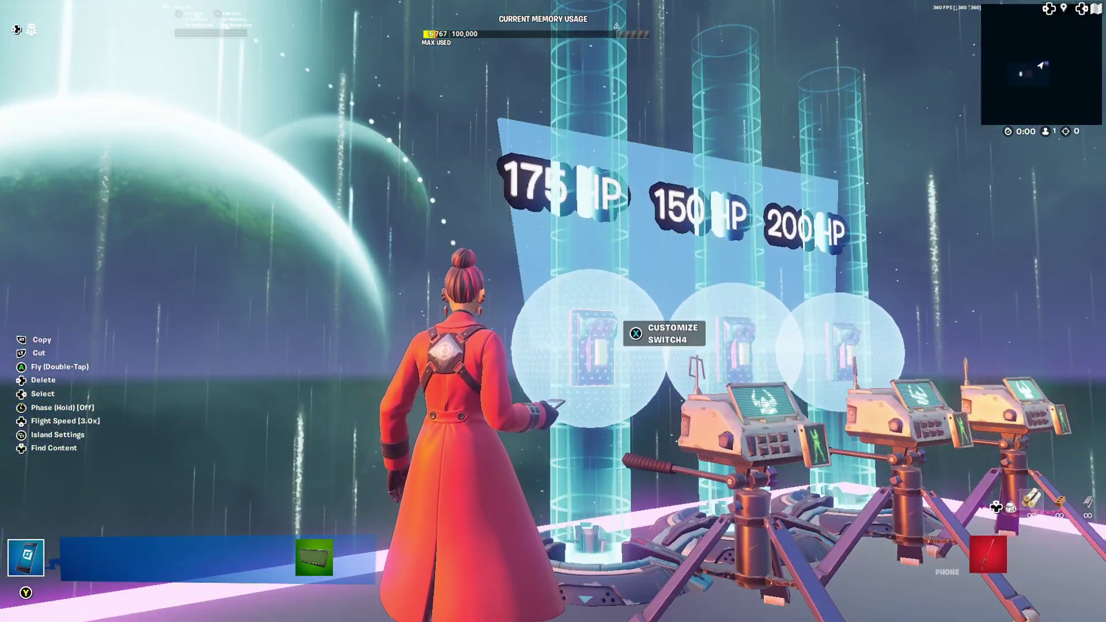
key("b")
key("b")
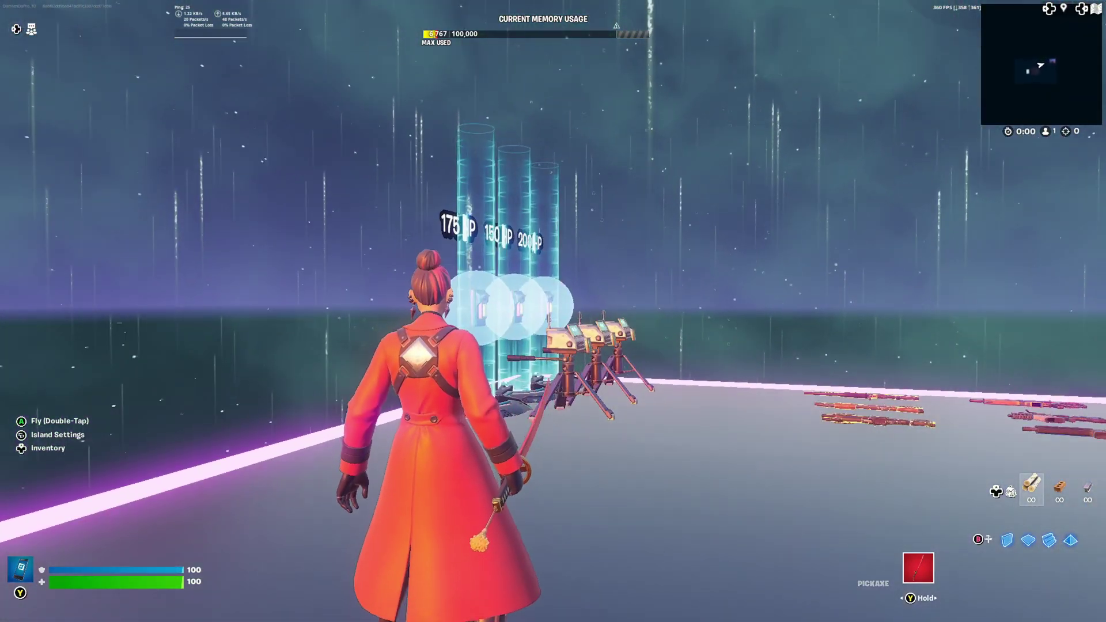
Open the Devices catalogue and equip the blue dispenser device with the green light.
key("m")
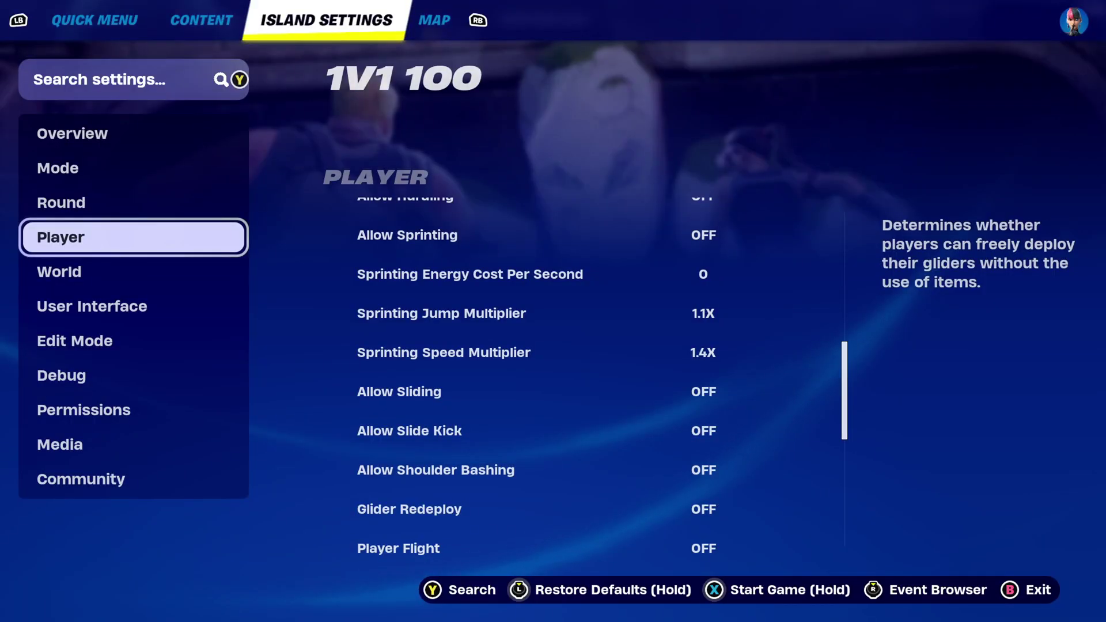
key("q")
key("Down")
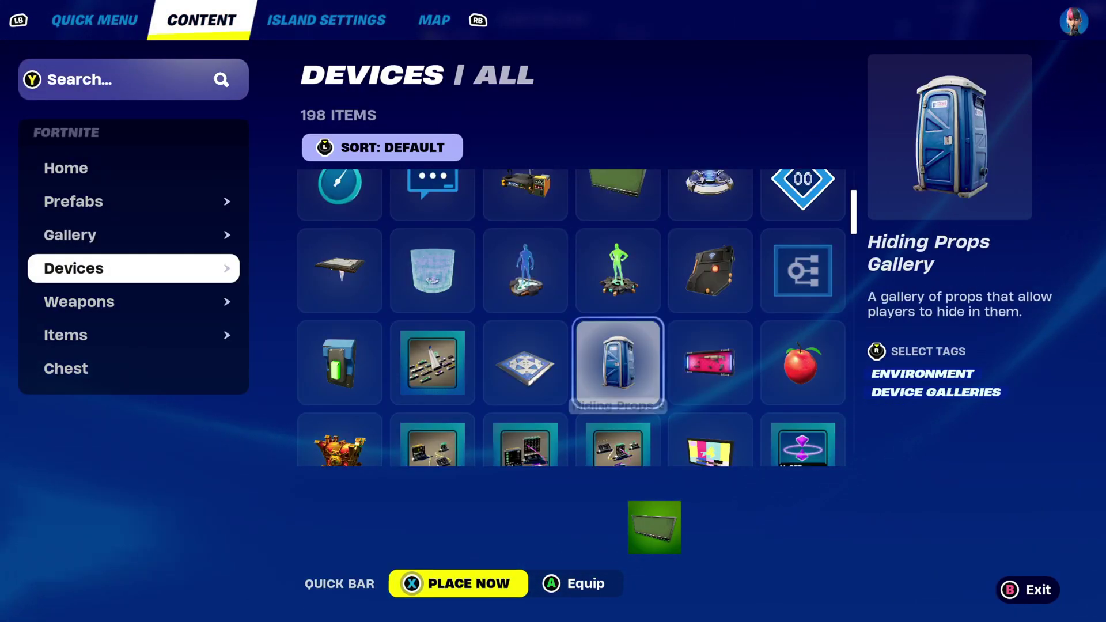
key("Return")
Equip the red toggle Switch device from the device catalogue.
key("Down")
key("Down")
key("Down")
key("Down")
key("Down")
key("Down")
key("Down")
key("Down")
key("Down")
key("Down")
key("Down")
key("Down")
key("Down")
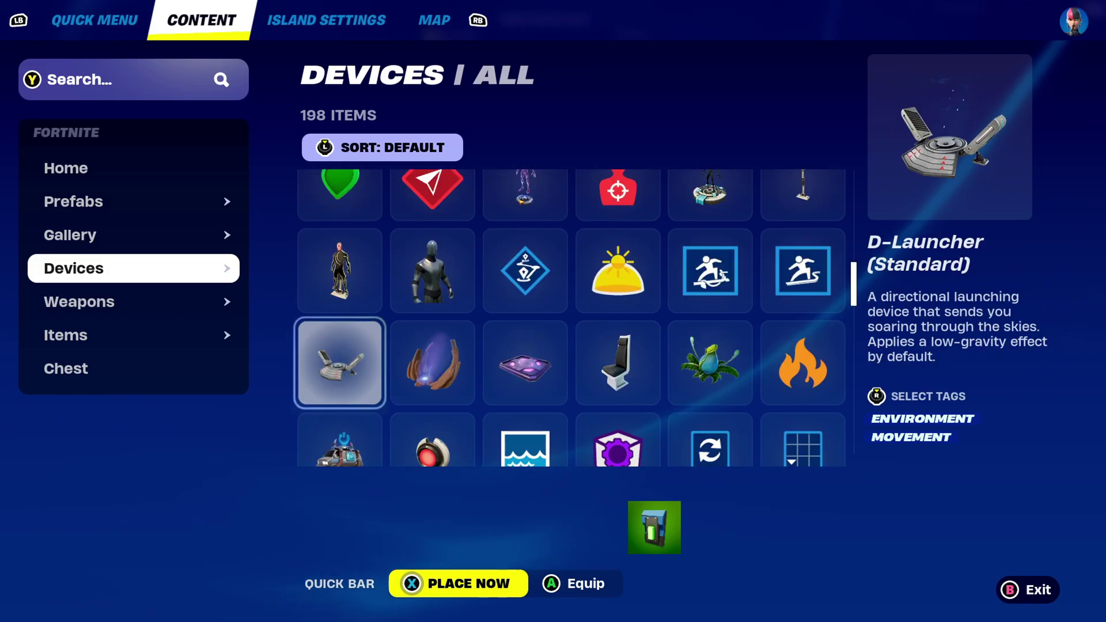
key("Down")
key("Down")
key("Down")
key("Down")
key("Down")
key("Down")
key("Up")
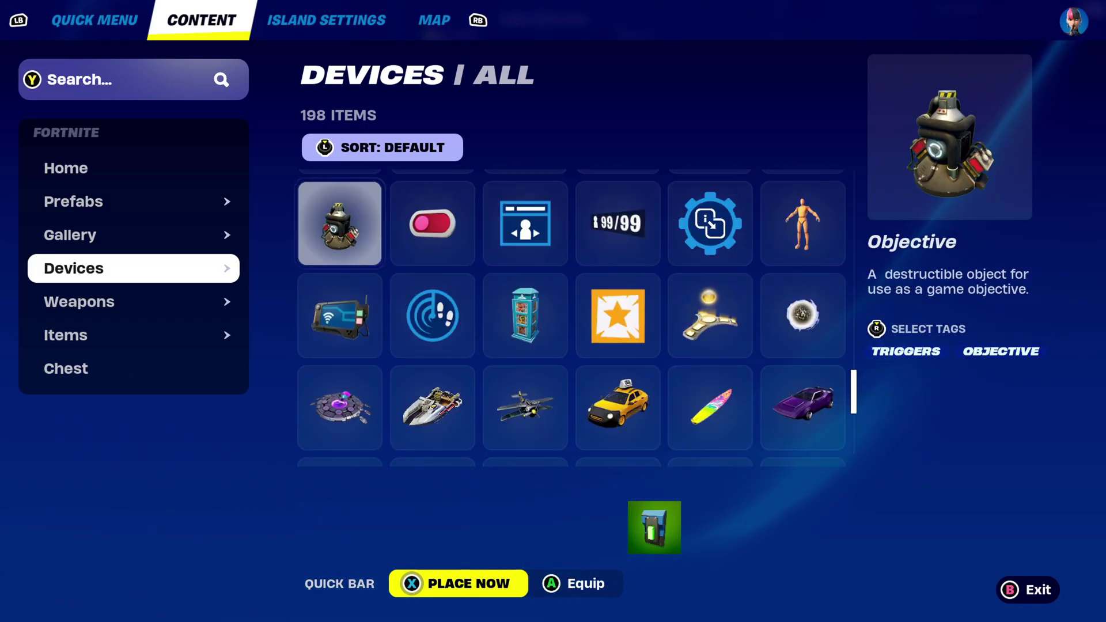
key("Up")
key("Right")
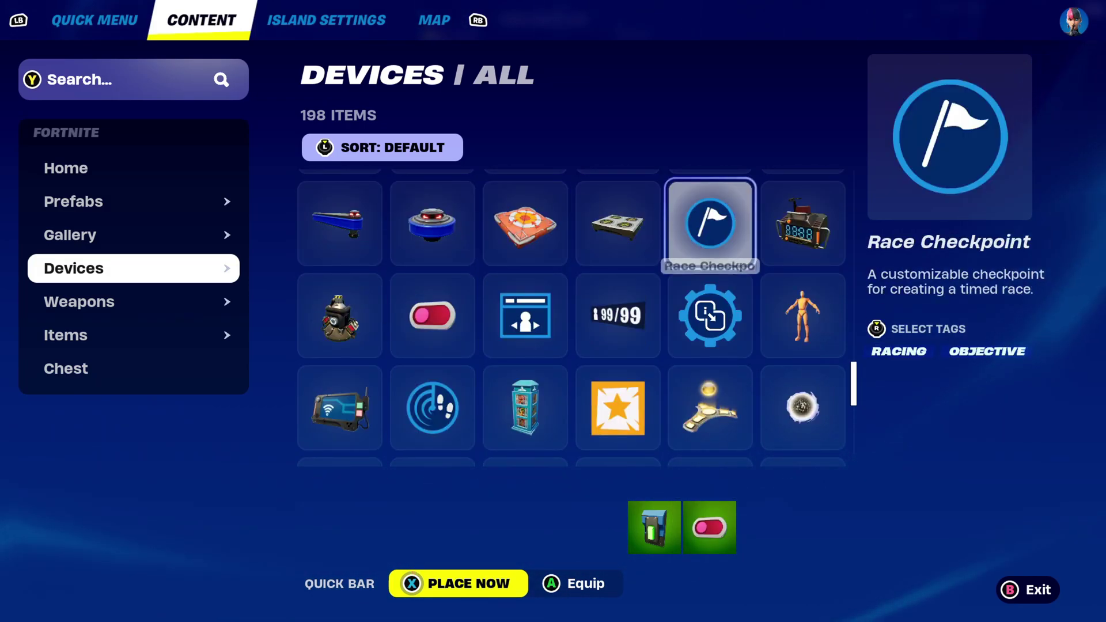
Equip the Class Selector device found beside the Collectible Object.
key("Up")
key("Up")
key("Up")
key("Up")
key("Up")
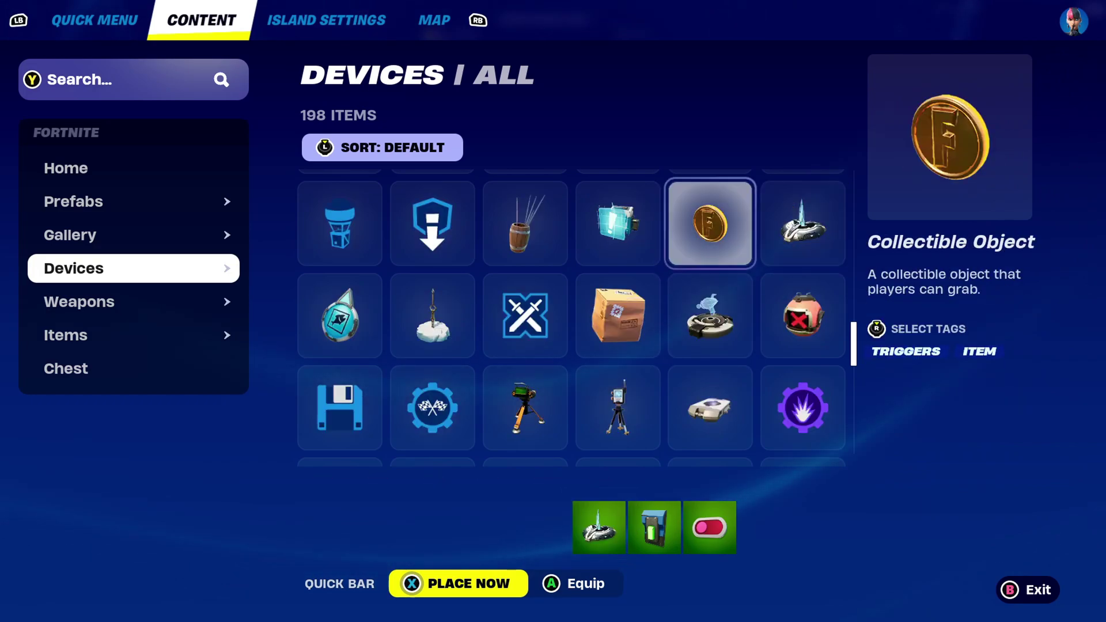
Equip the Class Designer device from the catalogue.
key("Up")
key("Left")
key("Left")
key("Left")
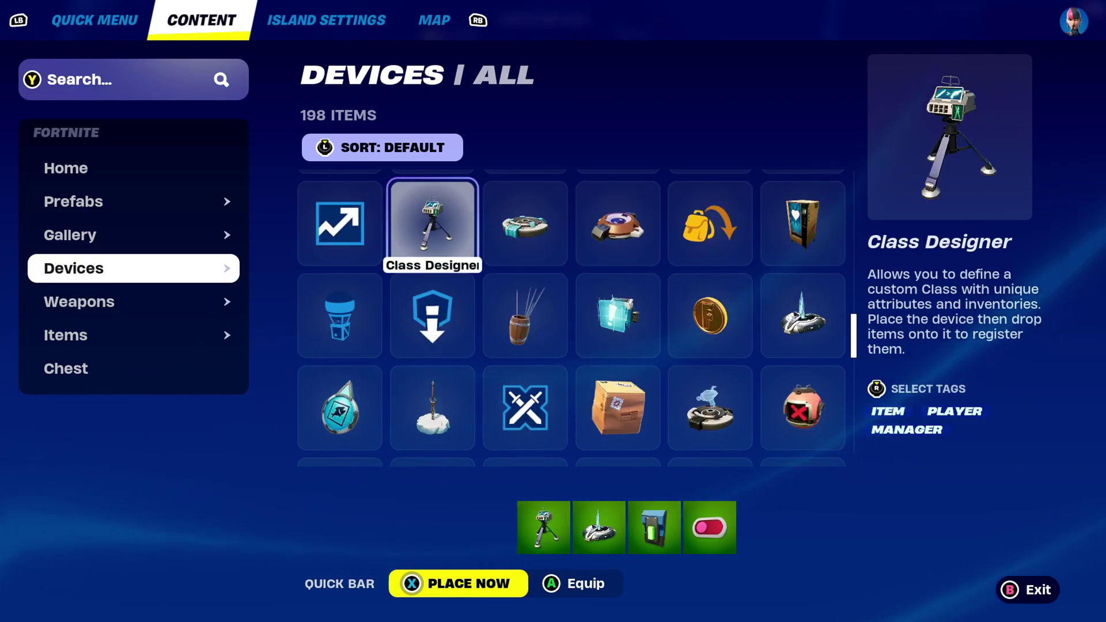
Equip the green billboard device near the start of the device catalogue and return to the island.
key("Up")
key("Up")
key("Up")
key("Up")
key("Up")
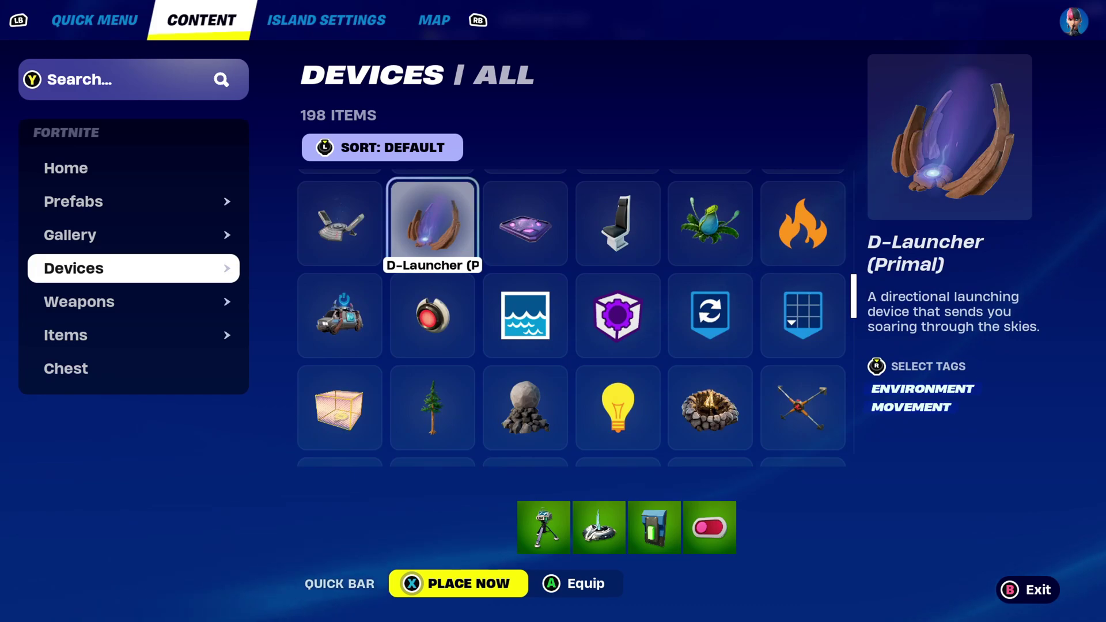
key("Up")
key("Up")
key("Up")
key("Up")
key("Up")
key("Up")
key("Up")
key("Up")
key("Up")
key("Up")
key("Up")
key("Up")
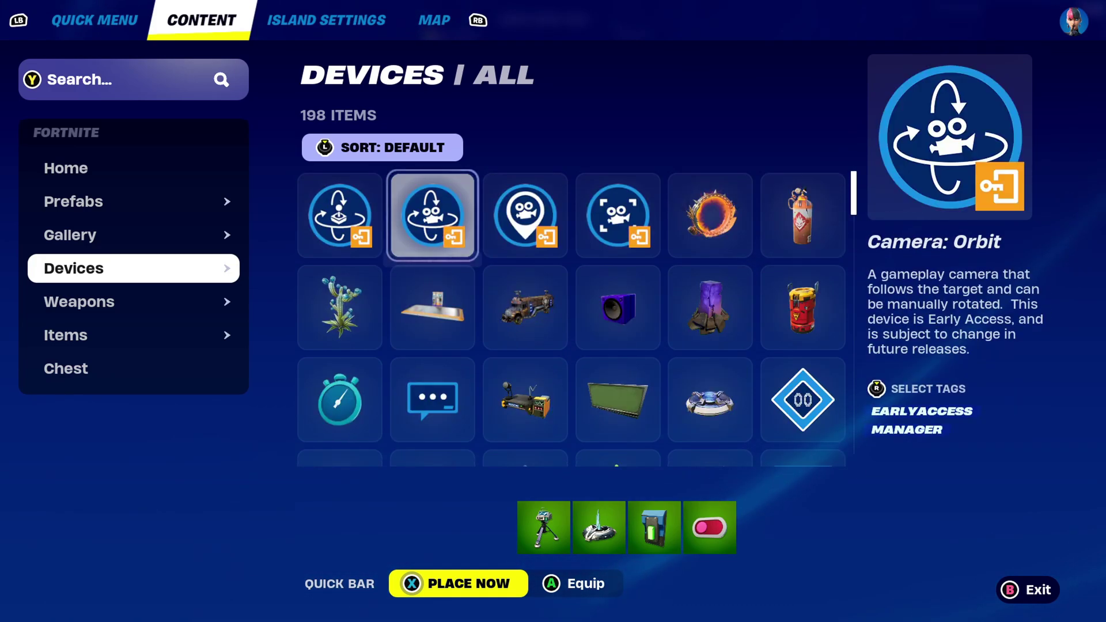
key("Down")
key("Down")
key("Right")
key("Right")
key("Return")
key("Escape")
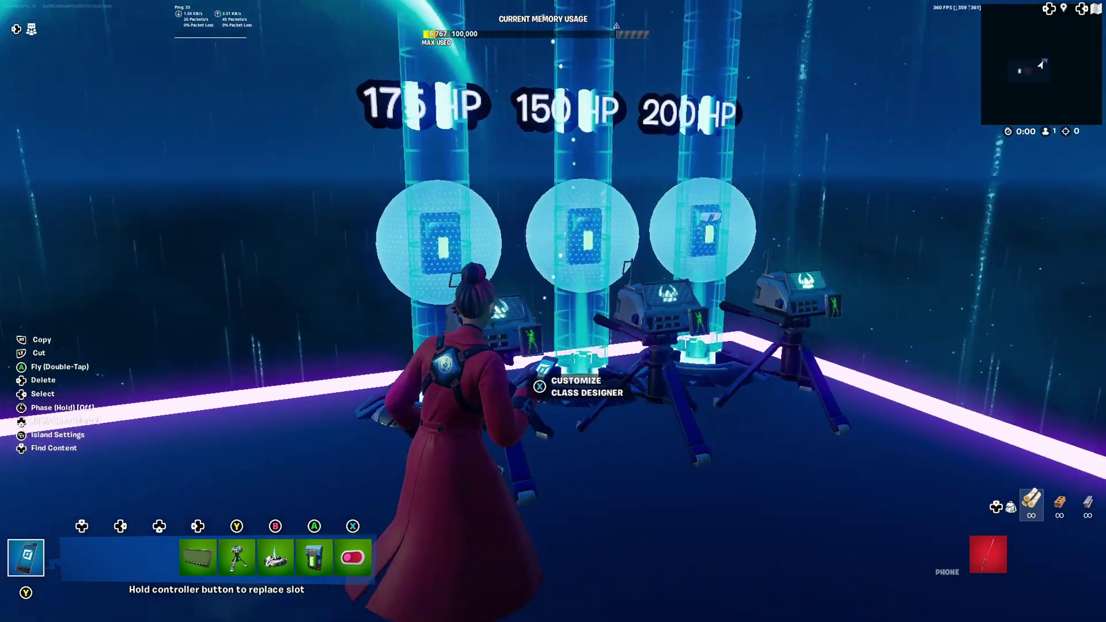
Place a Class Selector on the empty floor near the glowing purple edge.
key("4")
key("Escape")
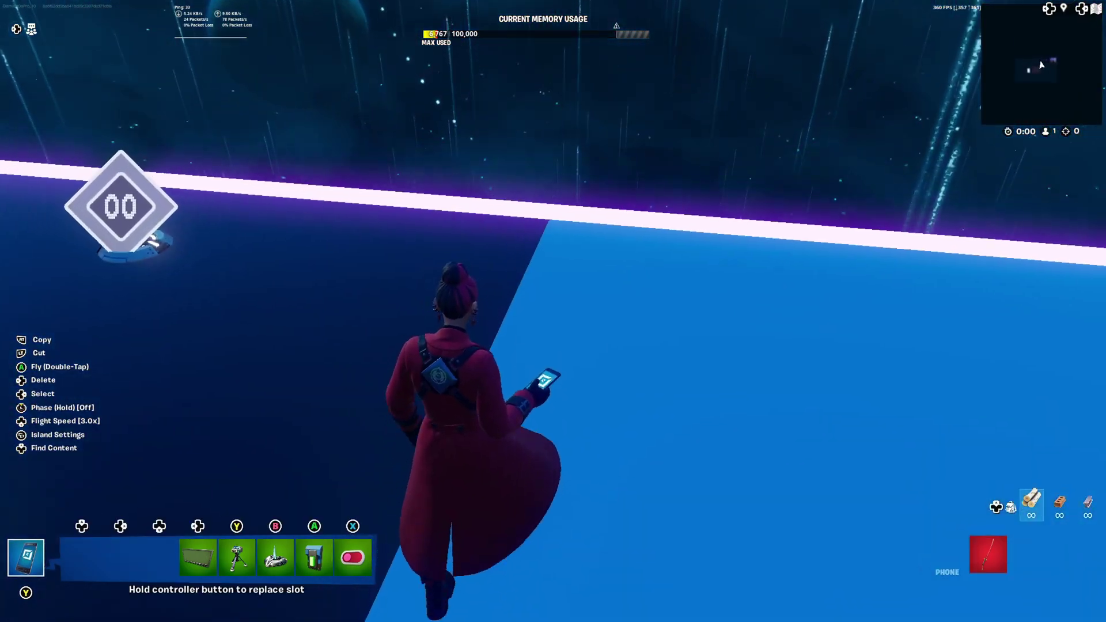
key("6")
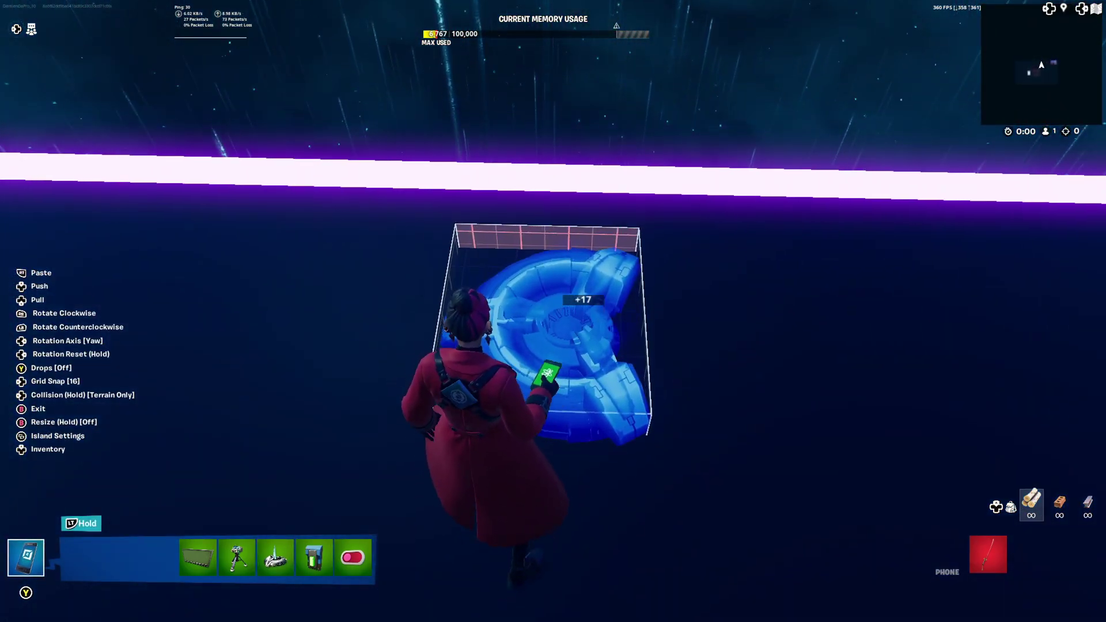
left_click(571, 314)
key("Escape")
Open all options of the new Class Selector and set Class to Switch to to Class 1.
key("f")
key("e")
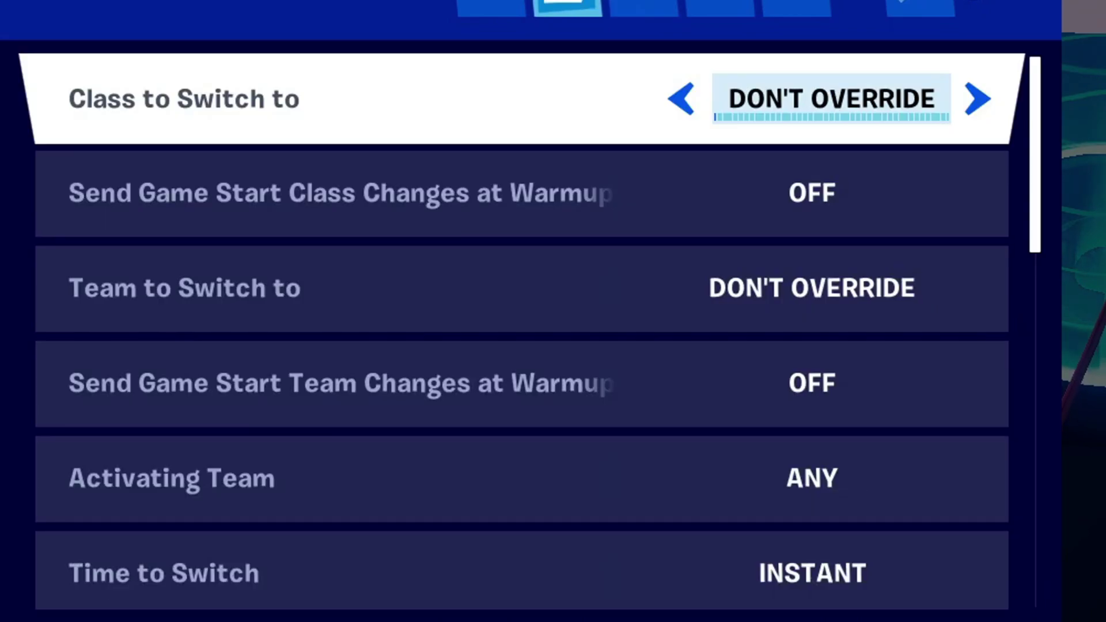
type("1")
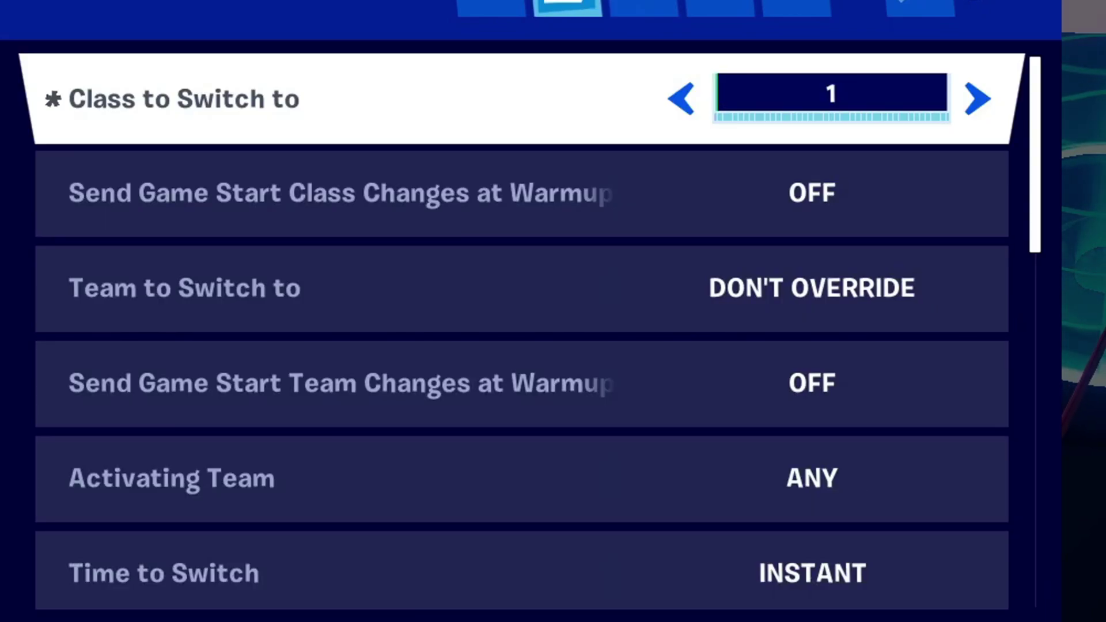
key("Down")
key("Down")
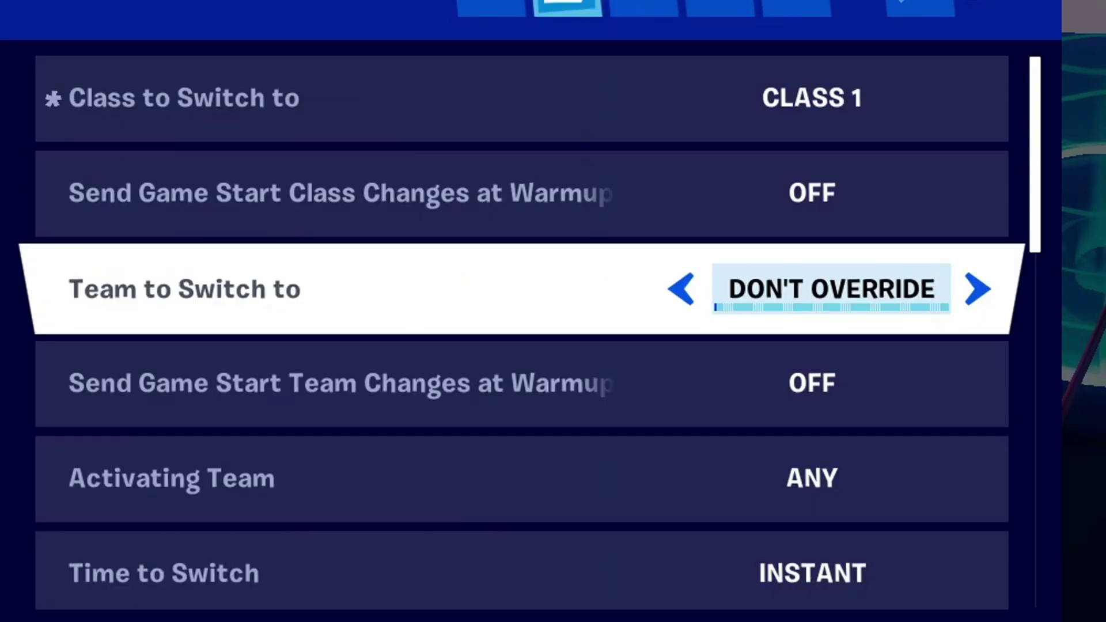
Set the Class Selector's Size Of Volume to 0.5 meters and turn off Volume Visible in Game and Visible During Game.
key("Down")
key("Down")
key("Down")
key("Down")
key("Down")
key("Down")
key("Down")
key("Down")
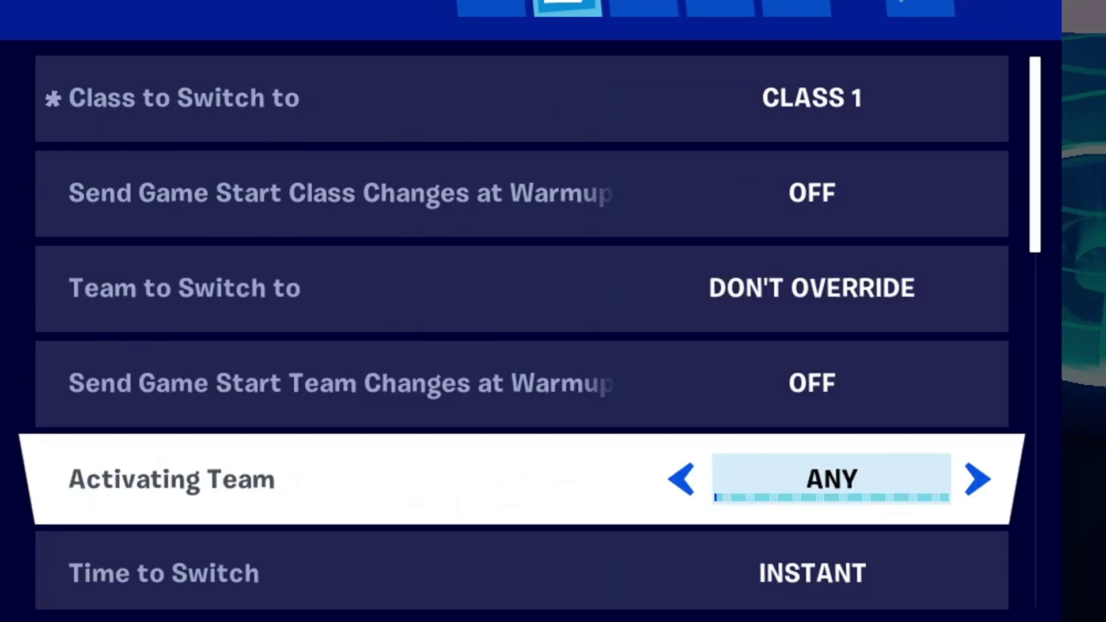
key("Down")
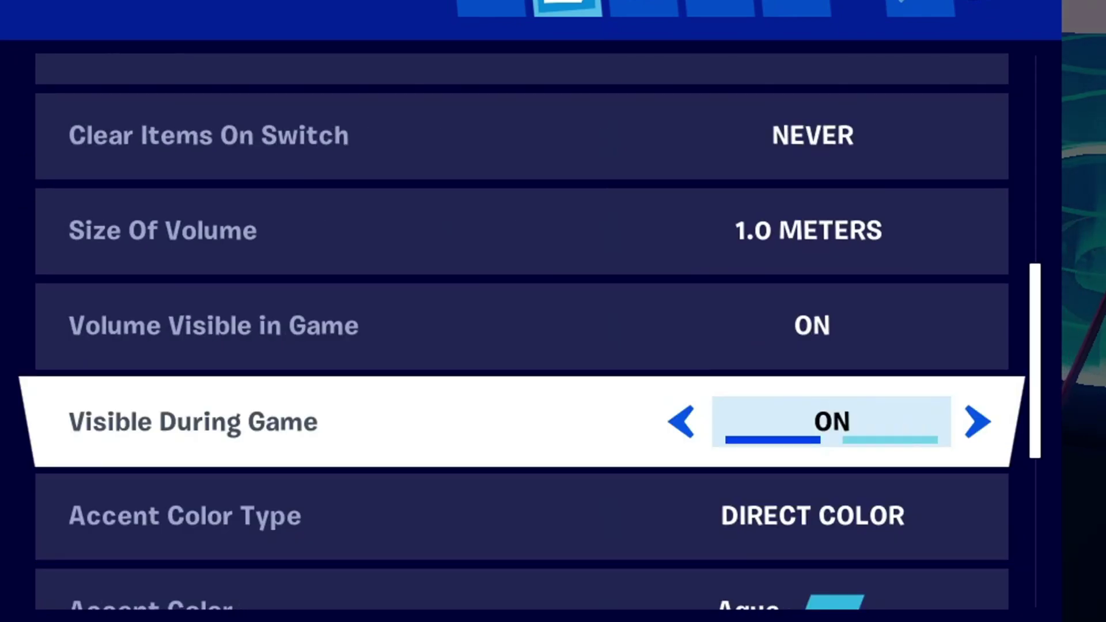
key("Up")
key("Up")
key("Down")
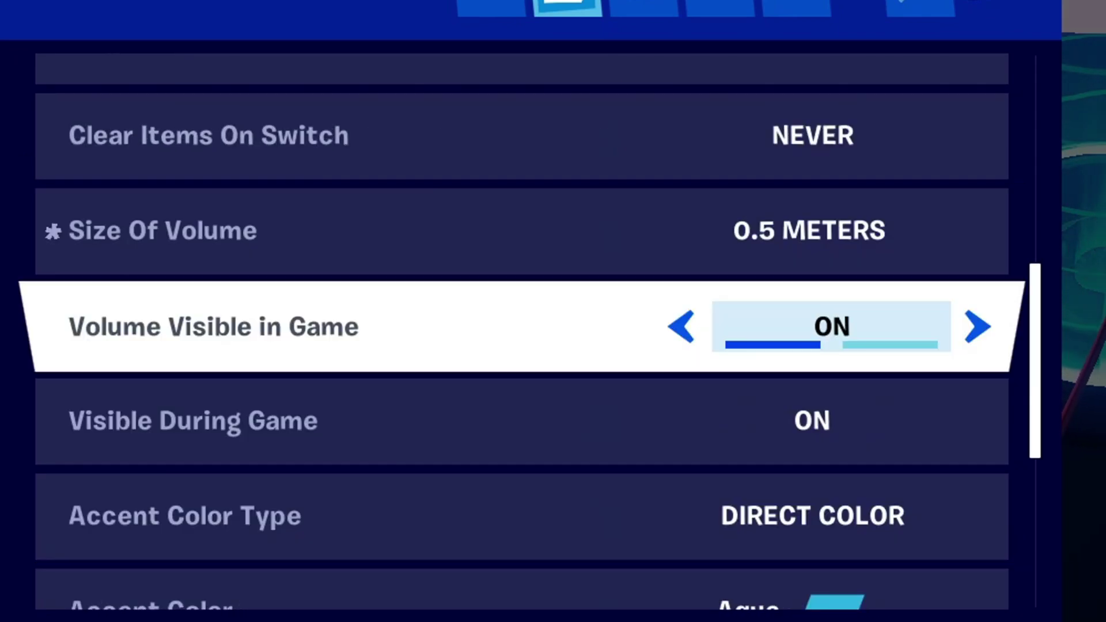
key("Down")
key("Right")
Turn off Activation Audio and Zone Audio for the Class Selector and close its settings.
key("Down")
key("Down")
key("Down")
key("Down")
key("Down")
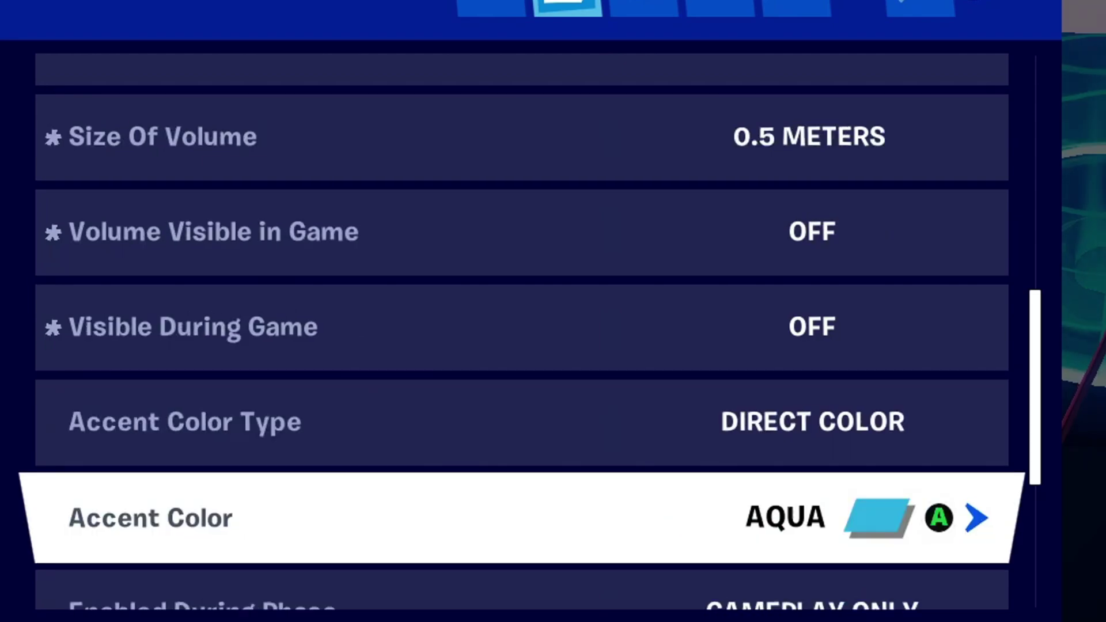
key("Up")
key("Right")
key("Down")
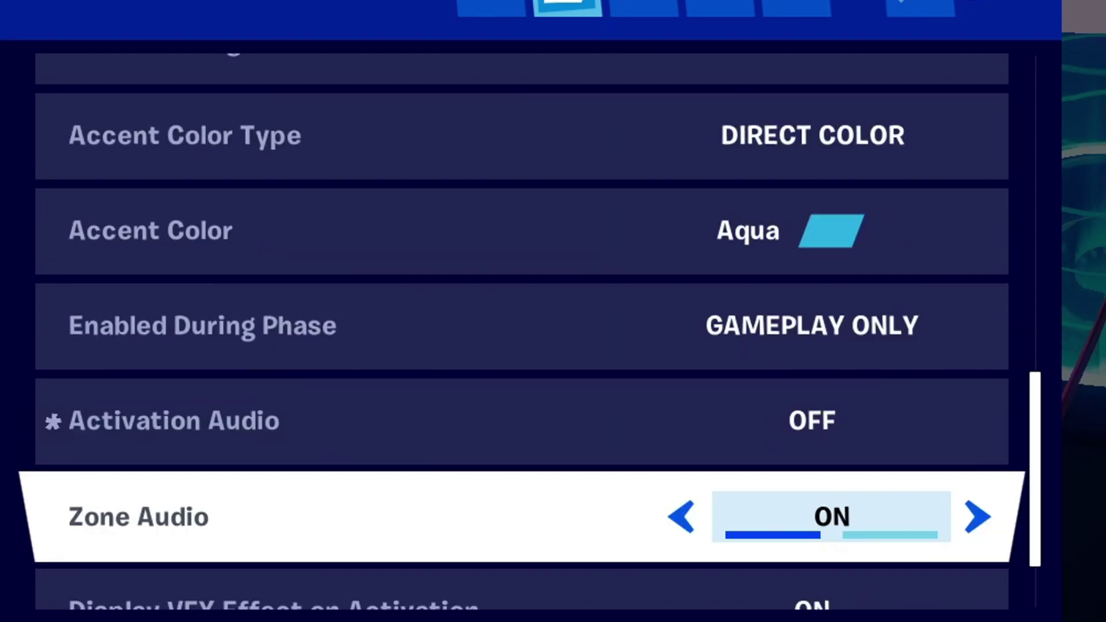
key("Right")
key("Down")
key("Down")
key("e")
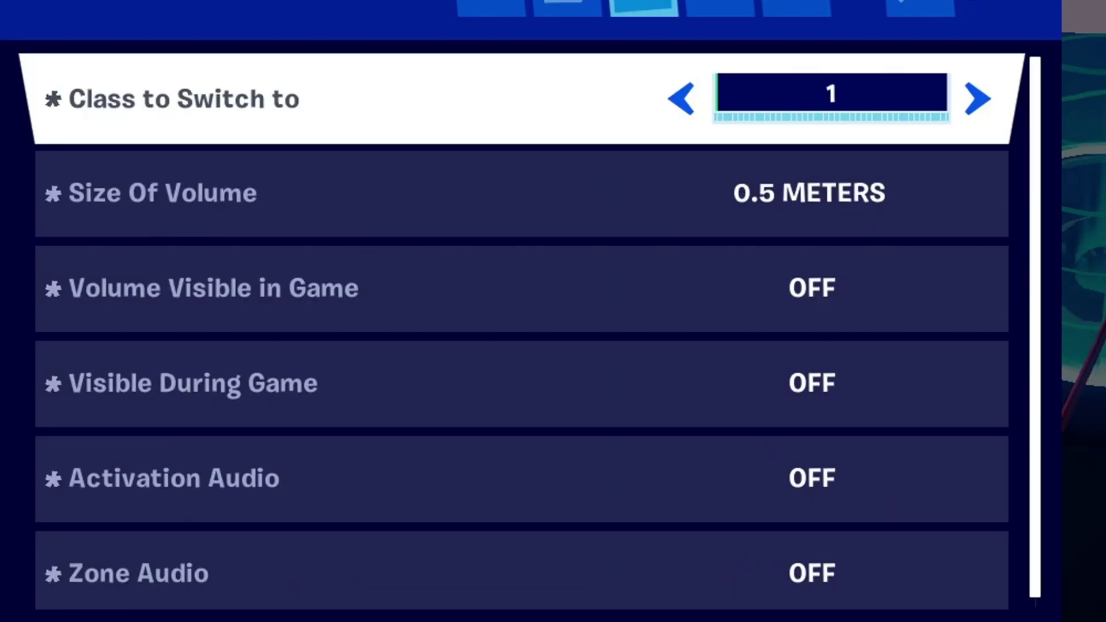
key("e")
key("Escape")
key("y")
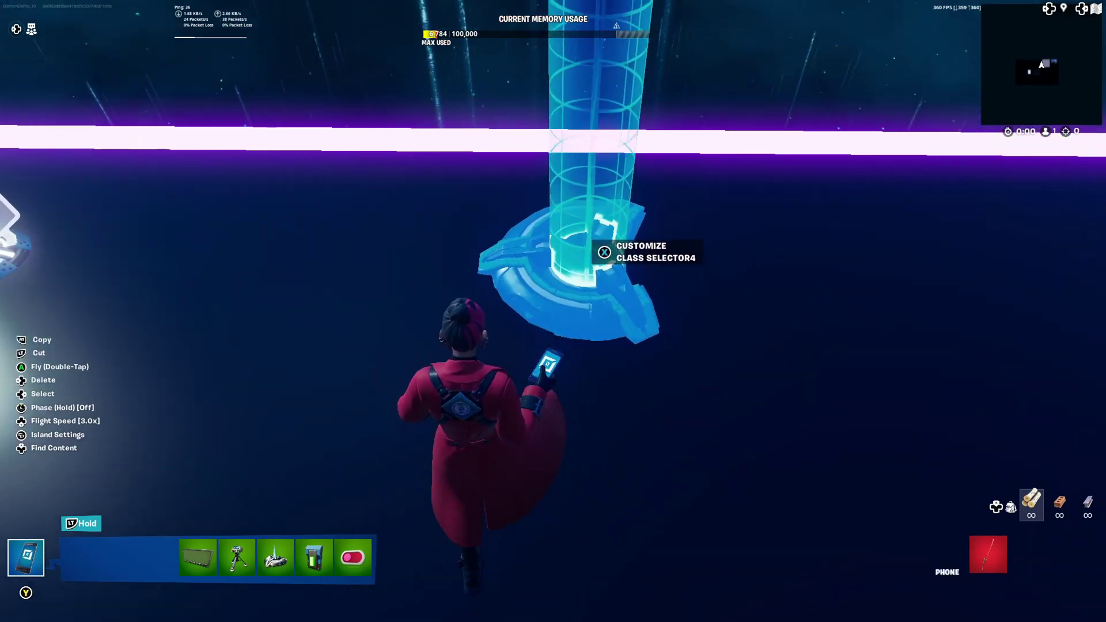
Place a Class Designer on the floor directly in front of the new Class Selector.
key("5")
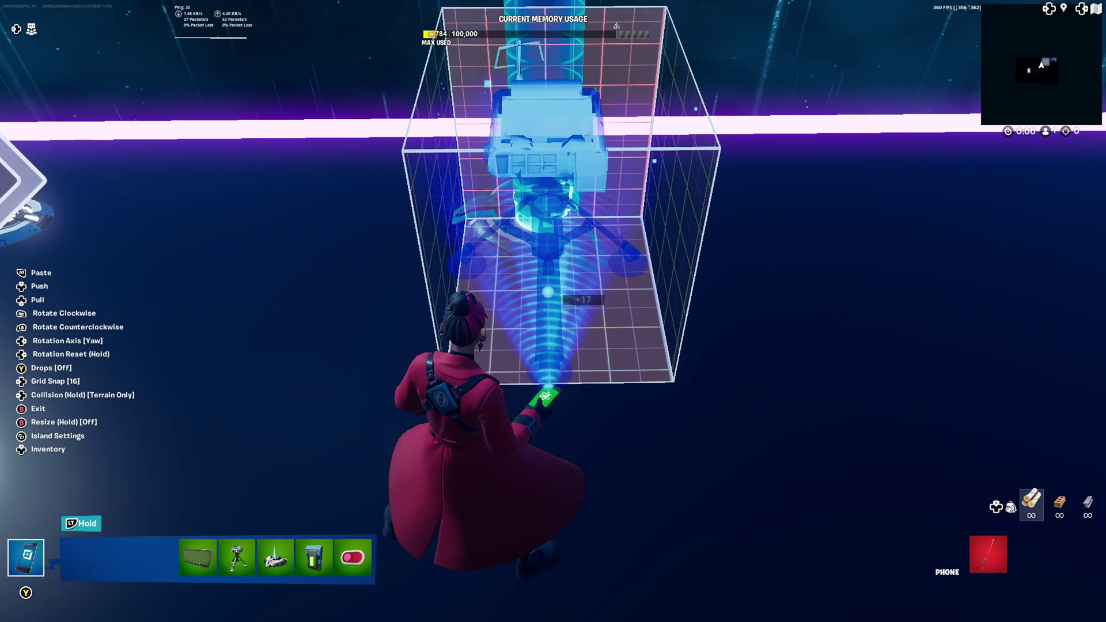
left_click(553, 311)
key("y")
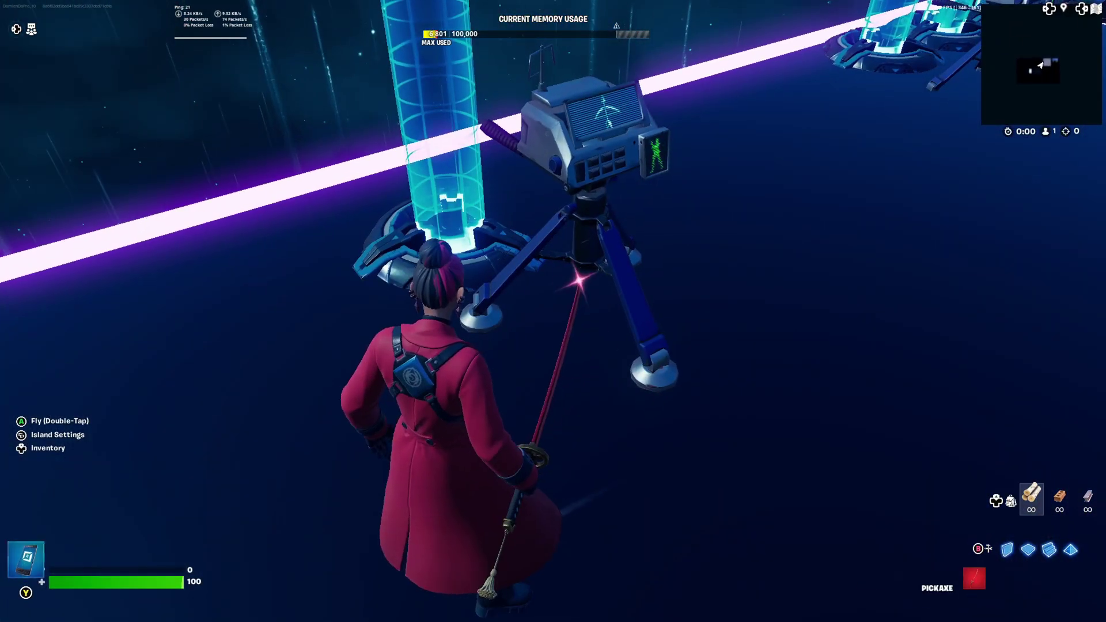
key("y")
left_click(553, 312)
left_click(552, 311)
key("Escape")
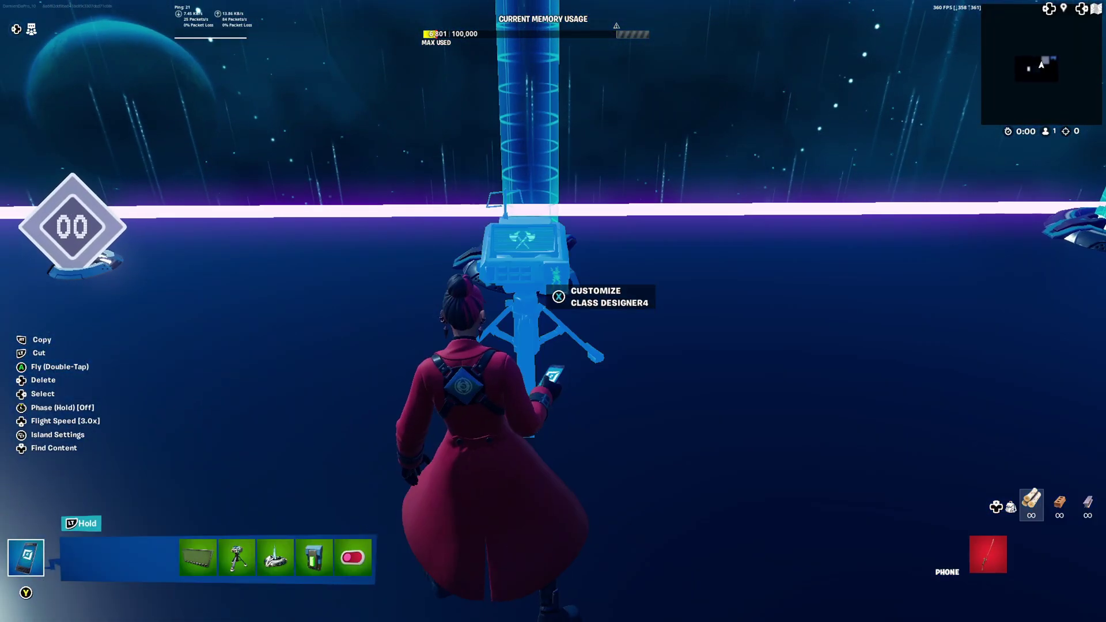
left_click(552, 311)
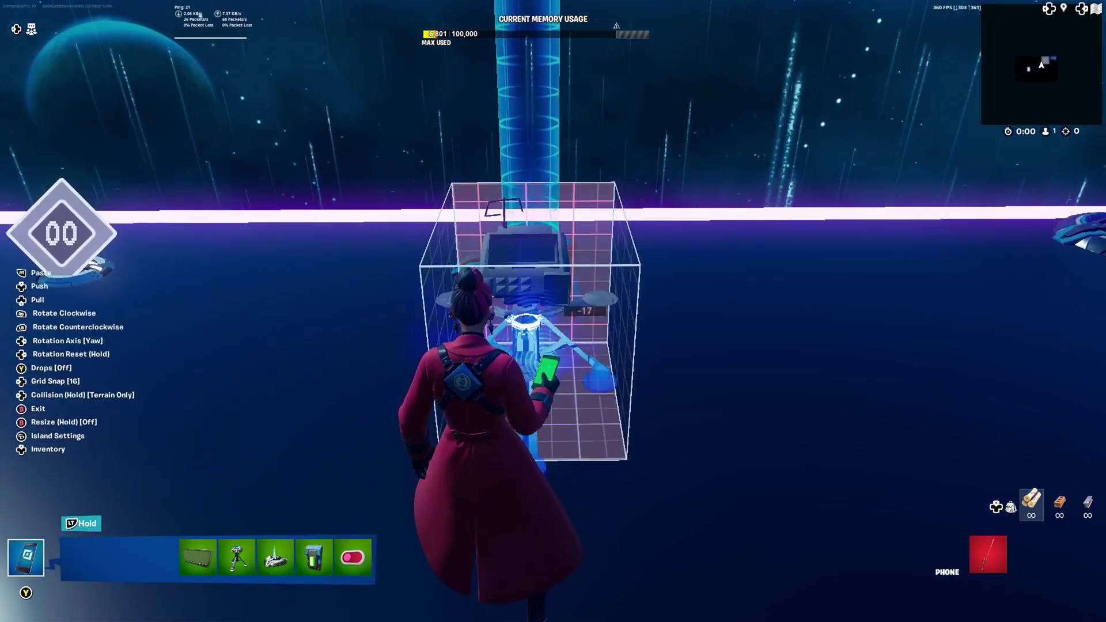
left_click(552, 312)
Set the new Class Designer's Class Identifier to 1 and its Max Health to 25.
key("y")
key("e")
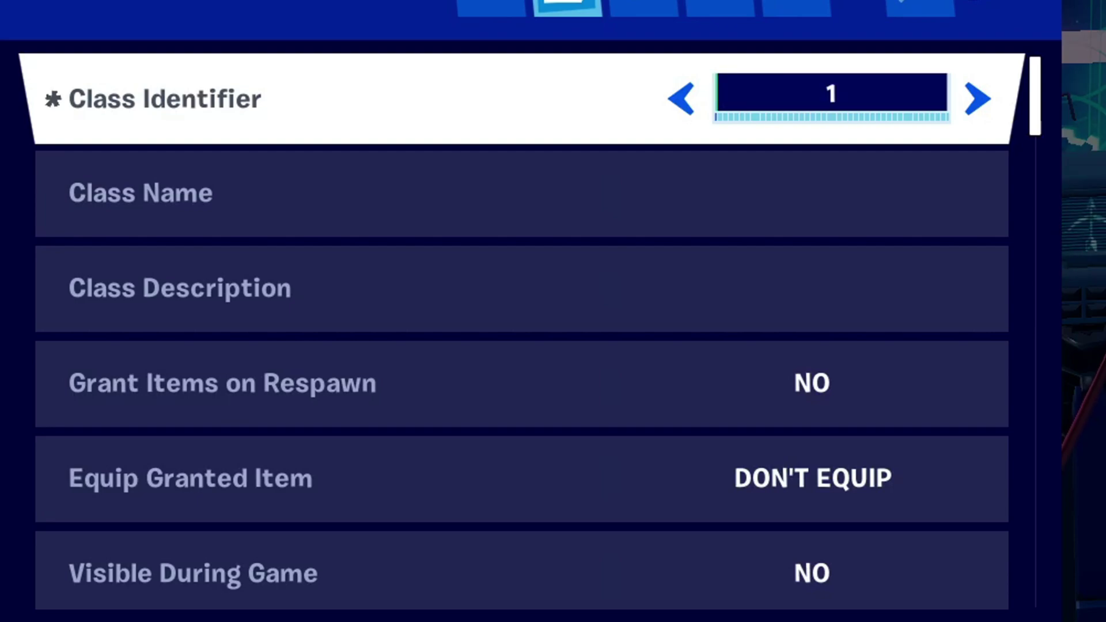
key("Down")
key("Down")
key("Down")
key("Down")
key("Down")
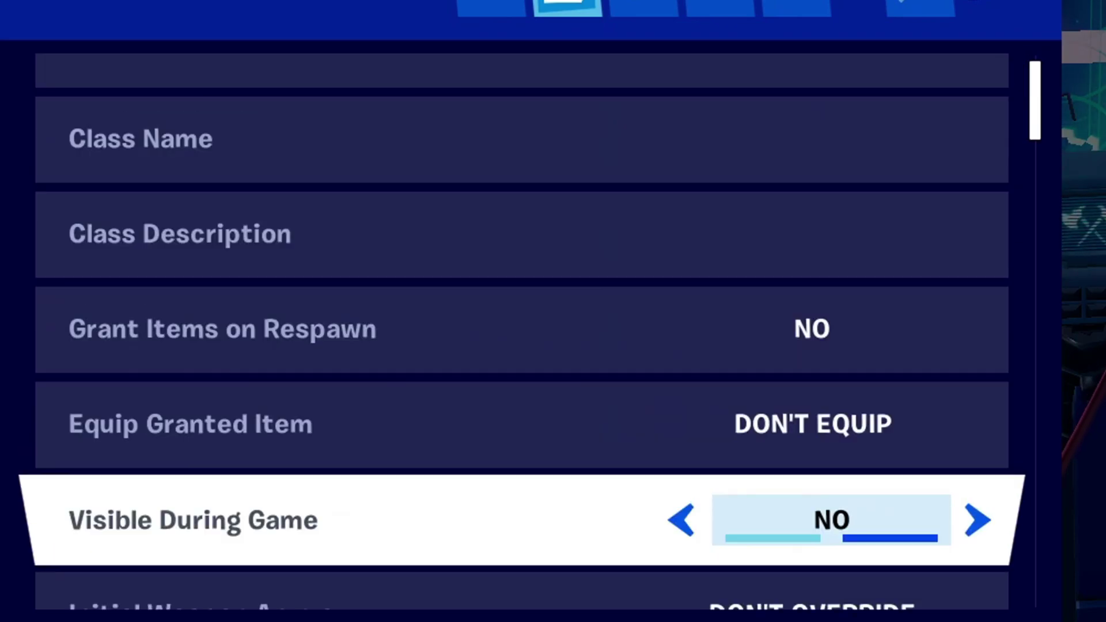
key("Down")
key("Down")
key("Down")
key("Down")
key("Down")
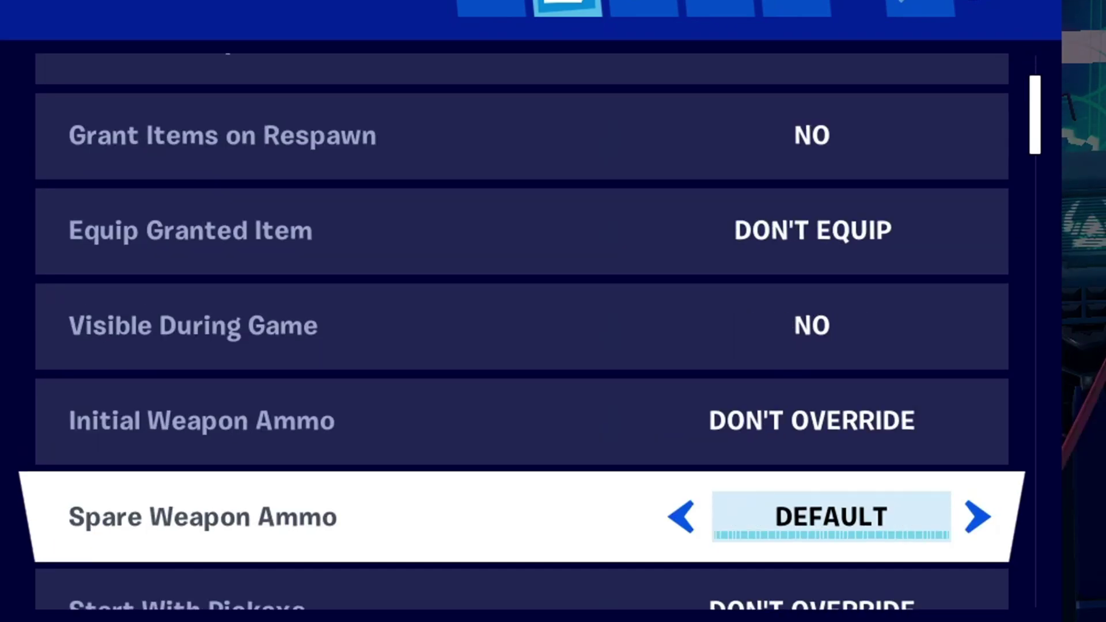
key("Down")
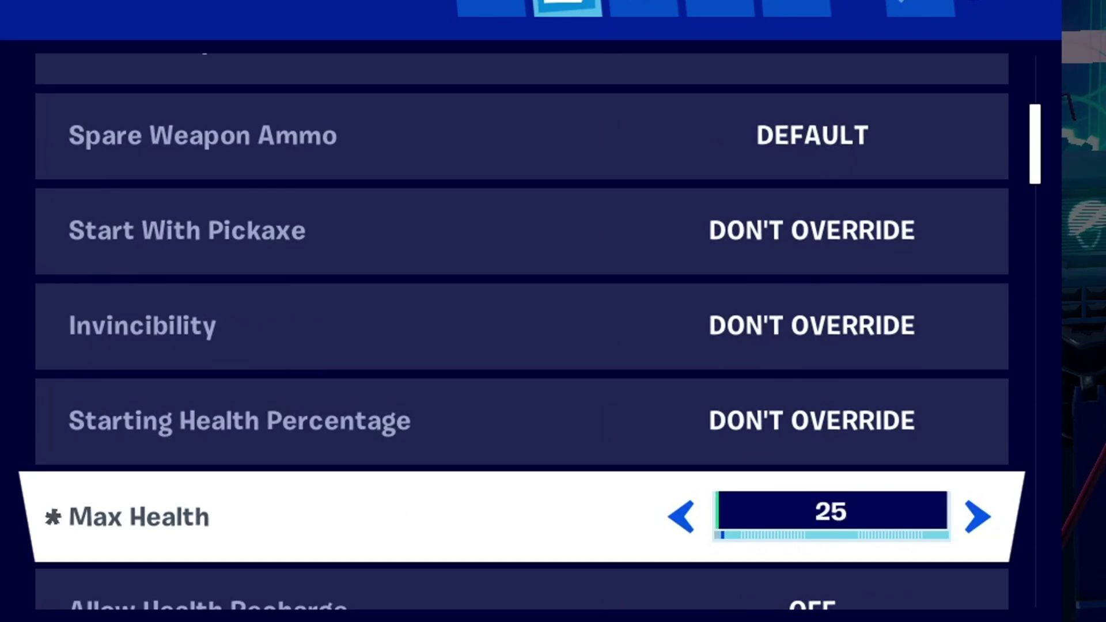
Set the Class Designer's Max Shields to 25.
key("Down")
key("Down")
key("Down")
key("Down")
key("Down")
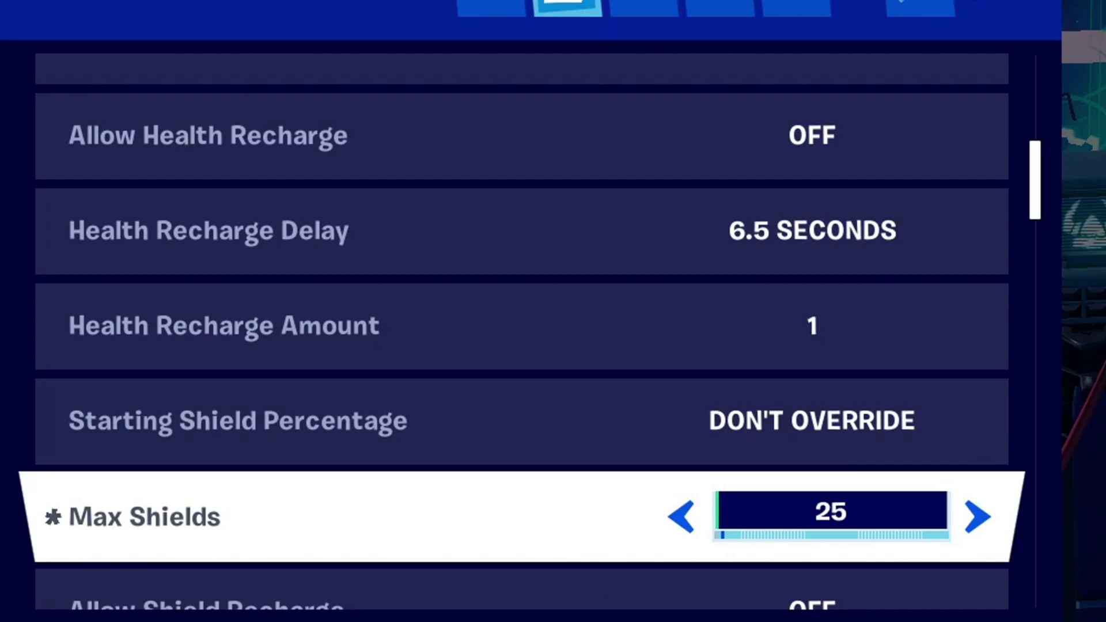
Raise the Class Designer's Max Shields to 75.
key("Down")
key("Down")
key("Down")
key("Down")
key("Down")
key("Down")
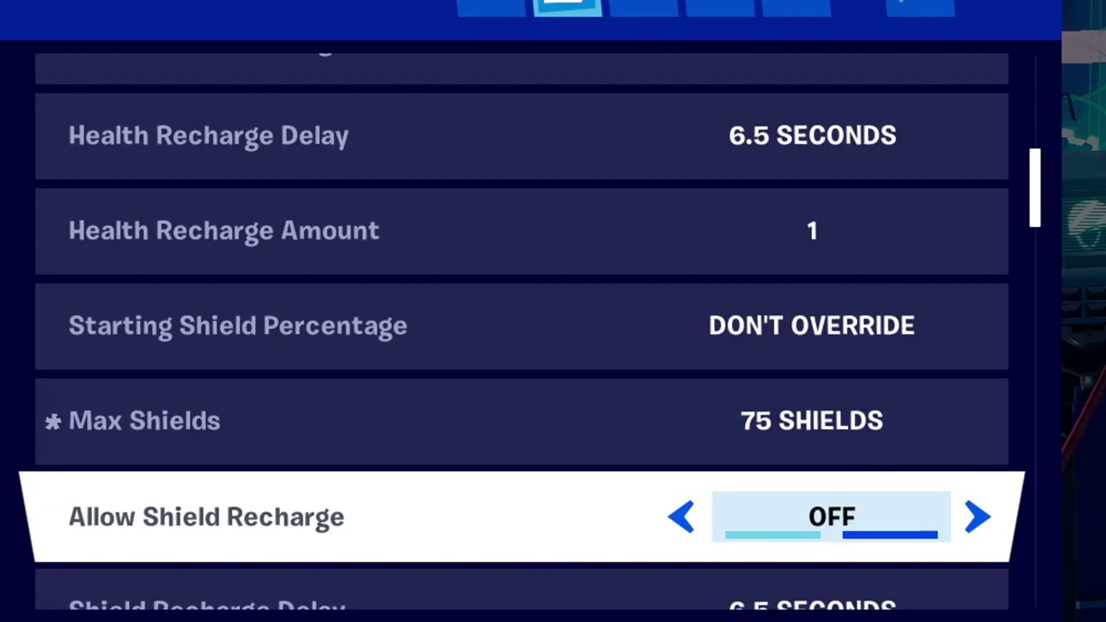
Look through the Class Designer's remaining options down to Eliminated Player's Items, and close its settings.
key("Up")
key("Up")
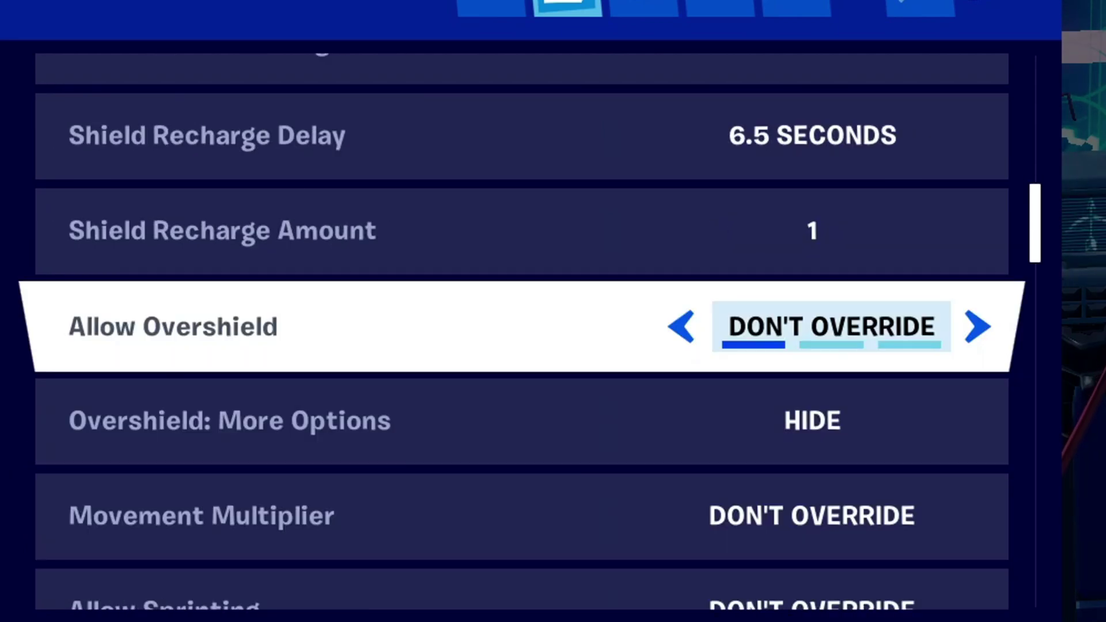
key("Down")
key("Down")
key("Down")
key("Down")
key("Down")
key("Down")
key("Down")
key("Down")
key("Down")
key("Down")
key("Down")
key("Down")
key("Down")
key("Down")
key("Down")
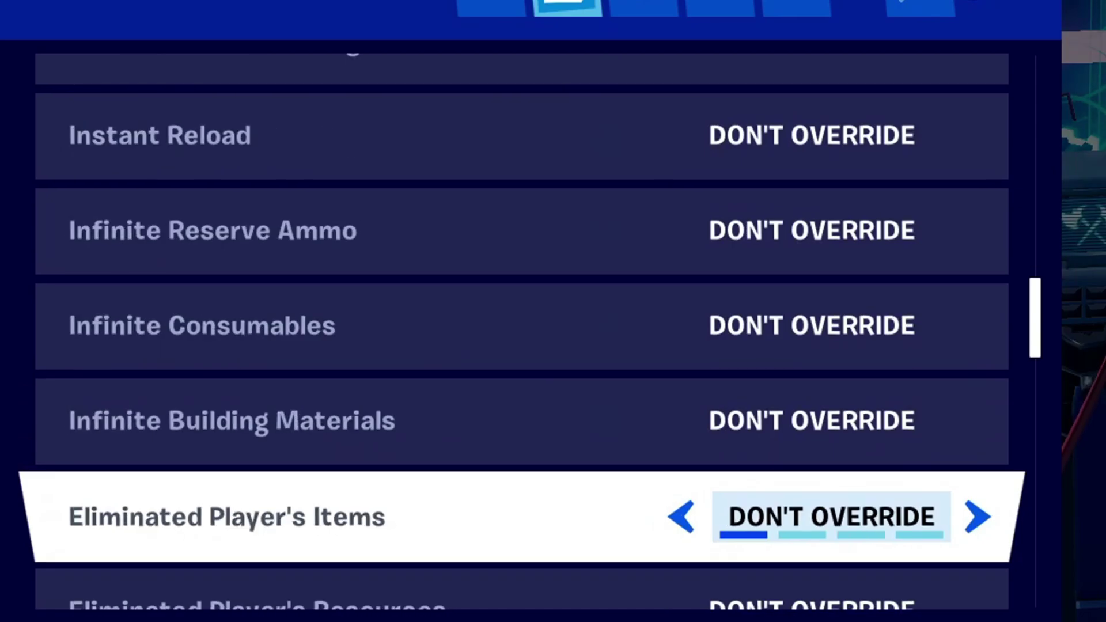
key("Escape")
key("e")
key("Escape")
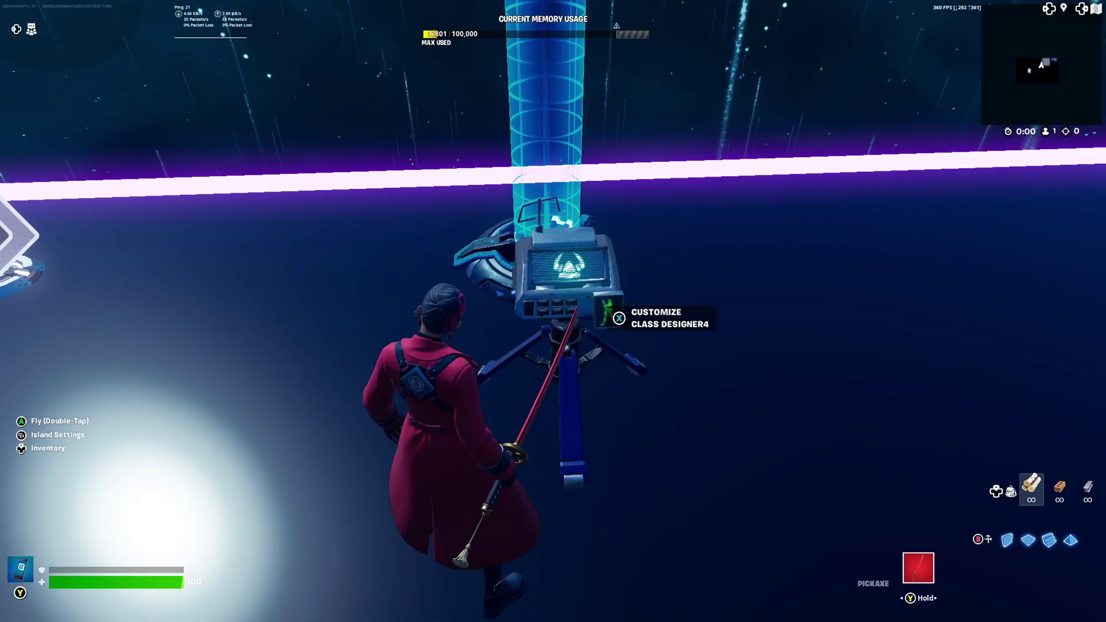
Place a Button device in the air beside the new Class Selector and a Switch device right next to it.
key("f")
key("7")
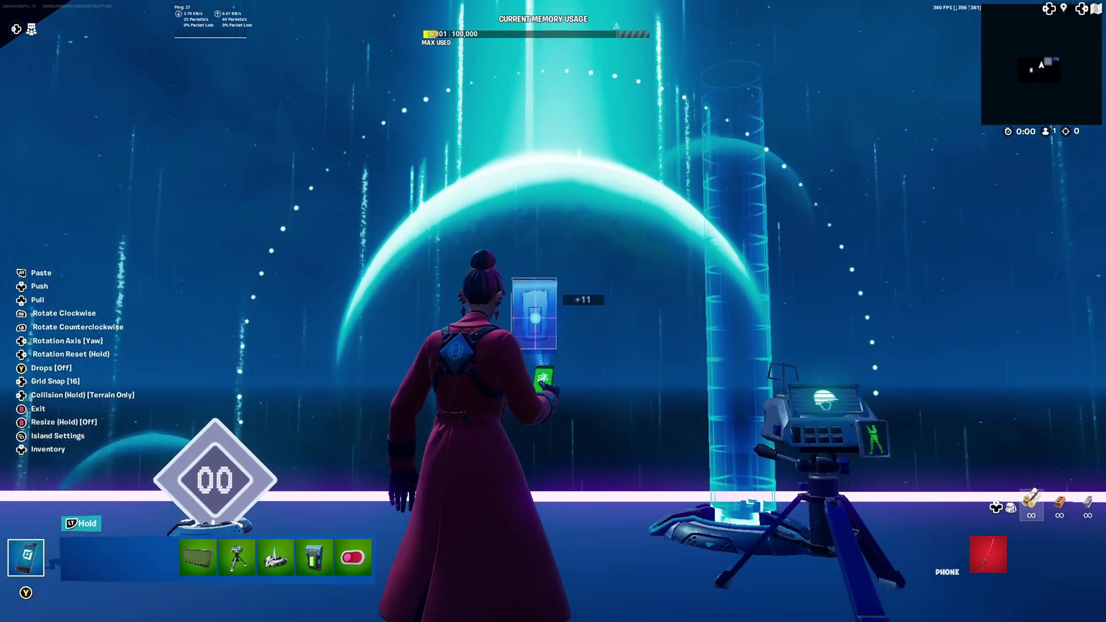
left_click(553, 311)
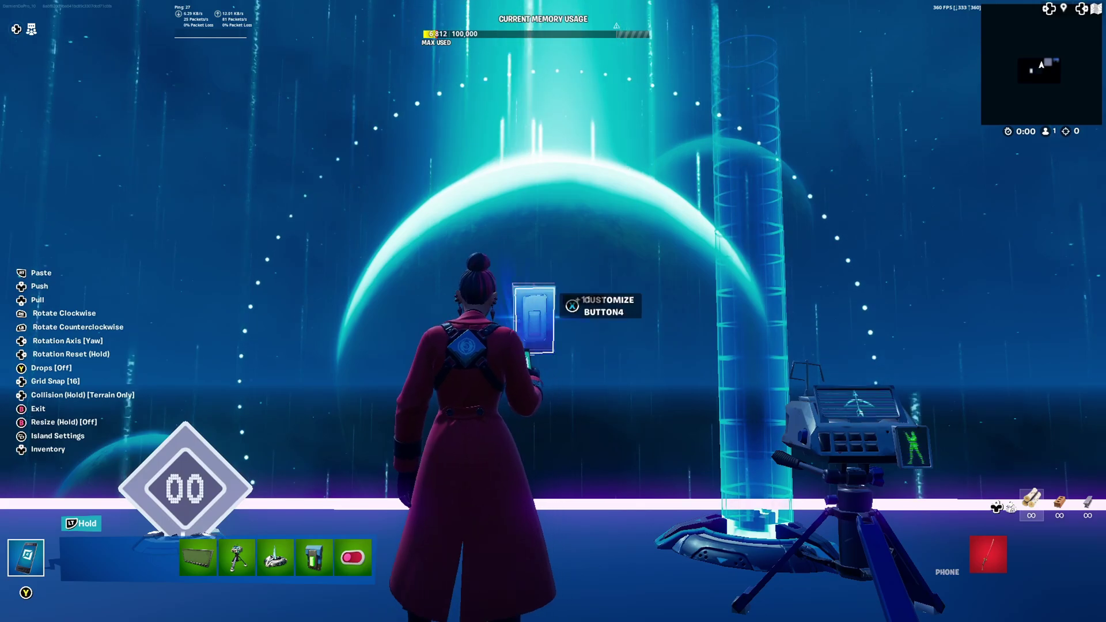
key("8")
key("Escape")
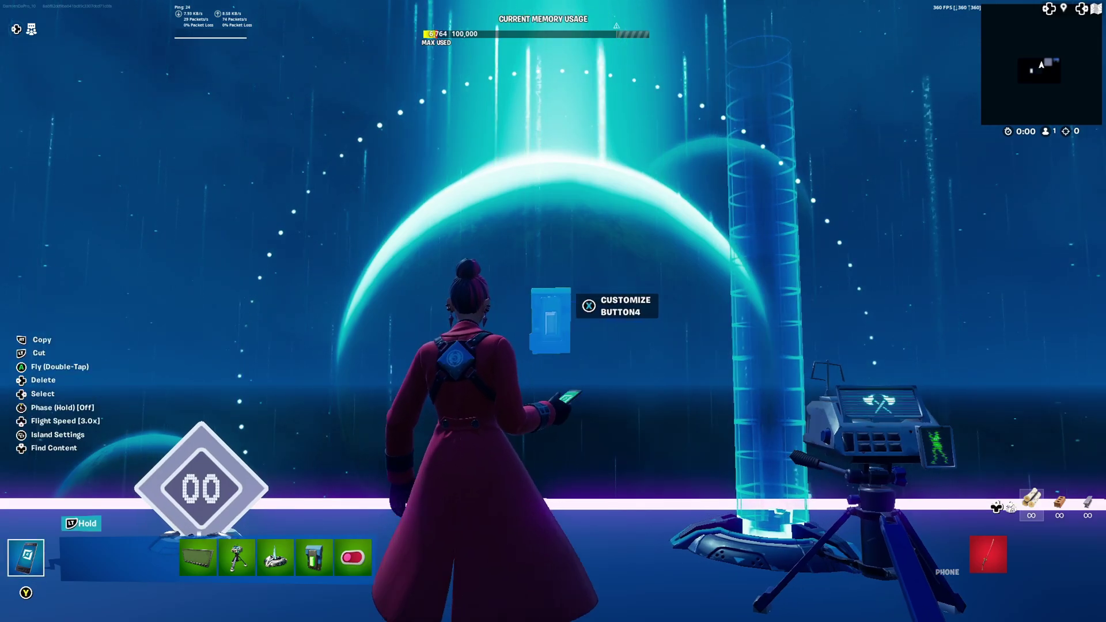
key("8")
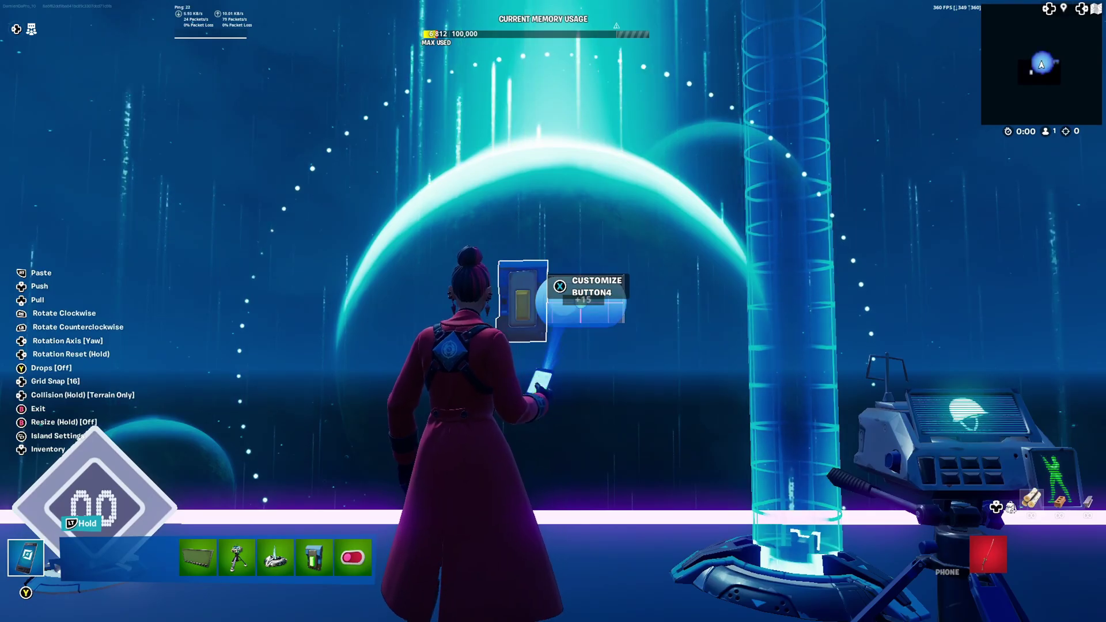
left_click(553, 312)
Open the new Switch's settings and set its Device Model to Toggle Switch.
key("f")
key("e")
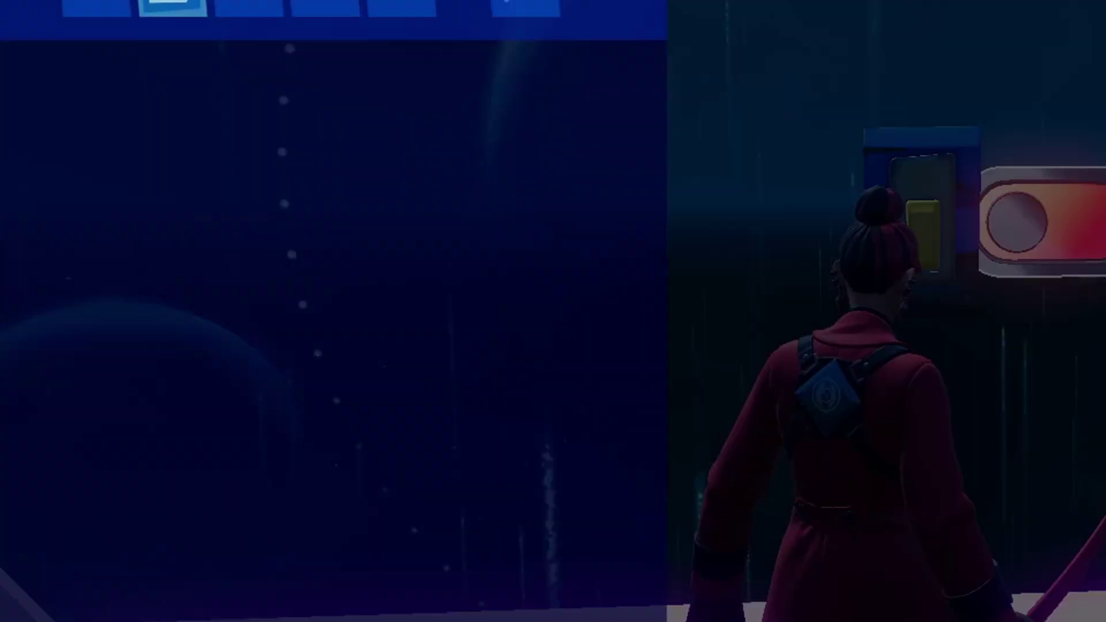
key("Down")
key("Down")
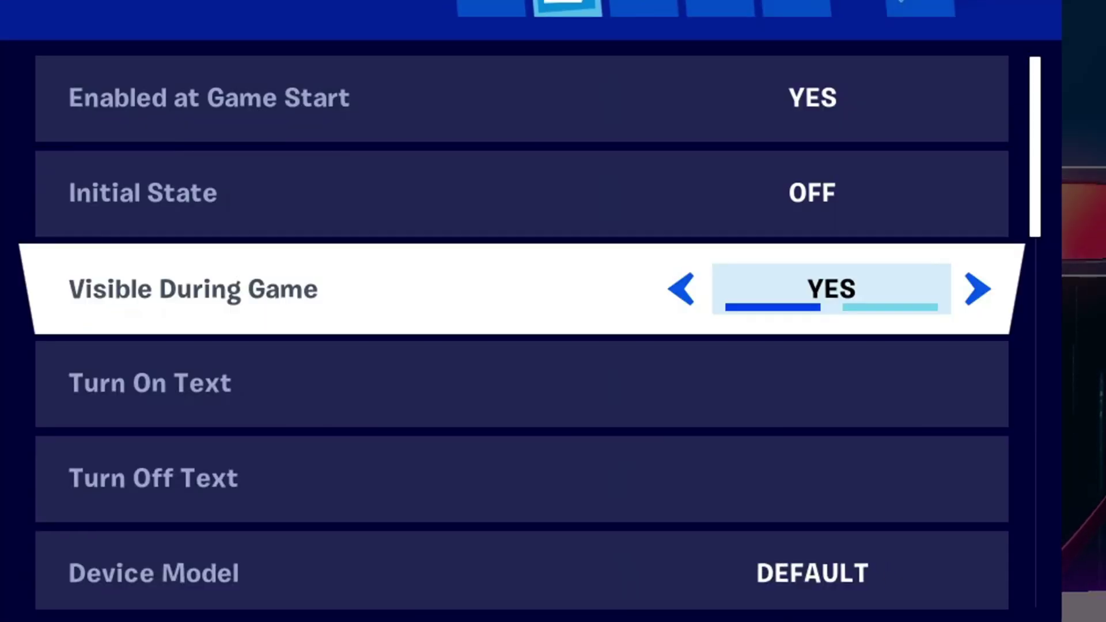
key("Up")
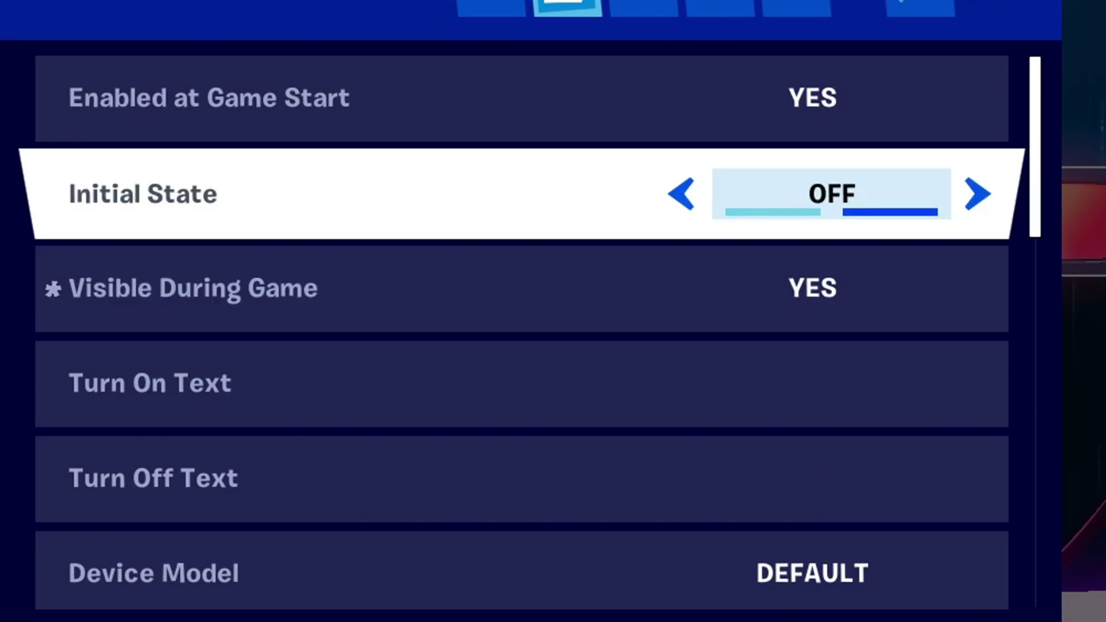
key("Down")
key("Down")
key("Down")
key("Down")
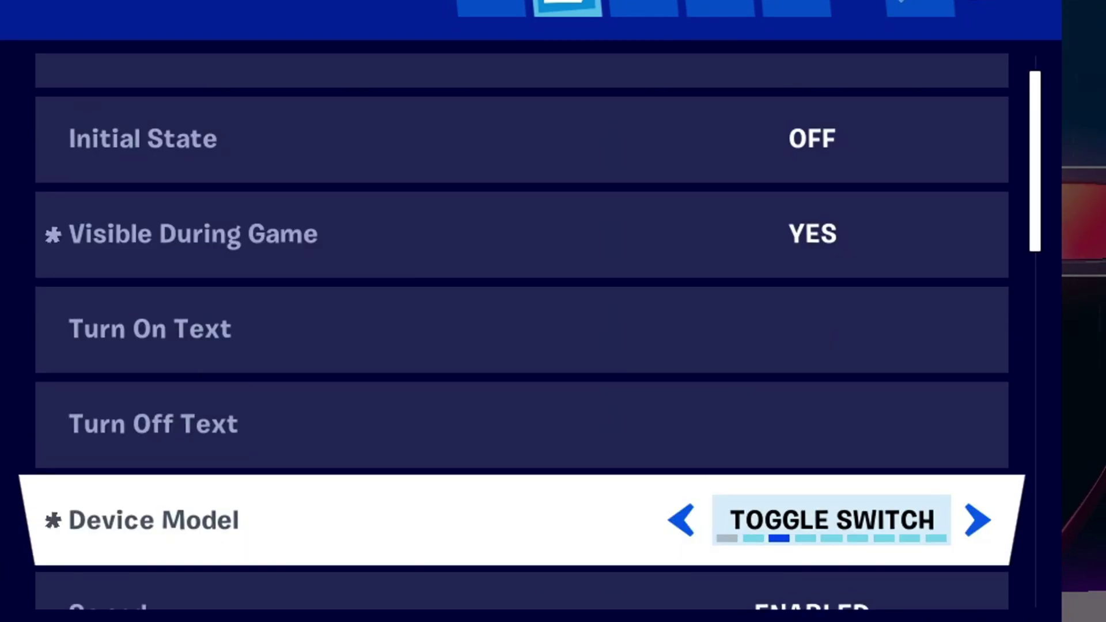
Set the Switch's Sound to Disabled and its Allow Interaction to No.
key("Down")
key("Down")
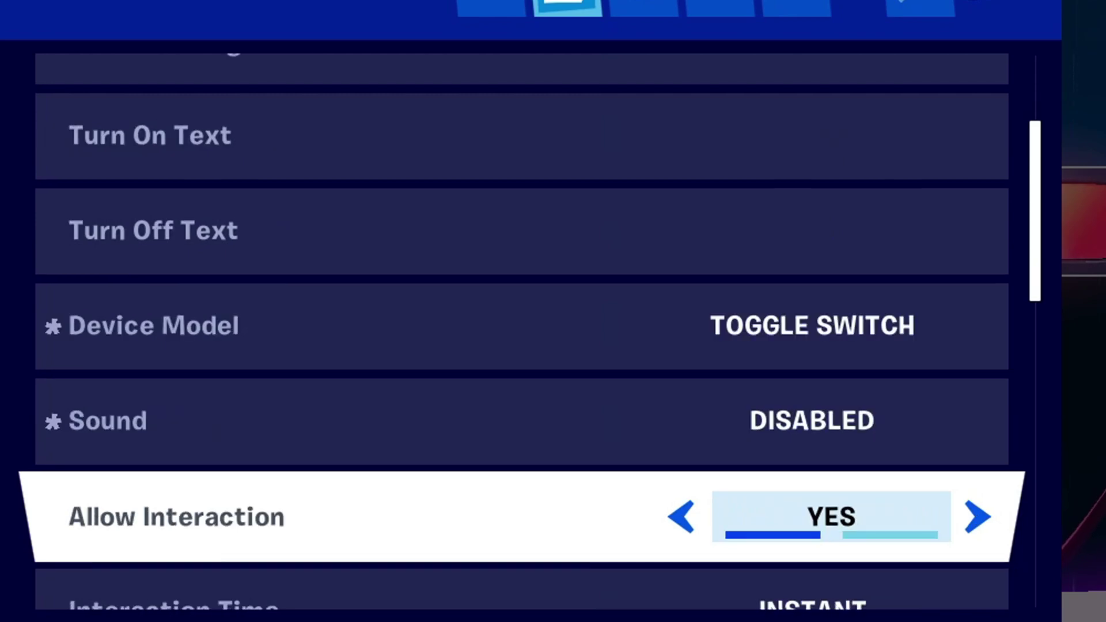
key("Down")
key("Down")
key("Down")
key("Down")
key("Down")
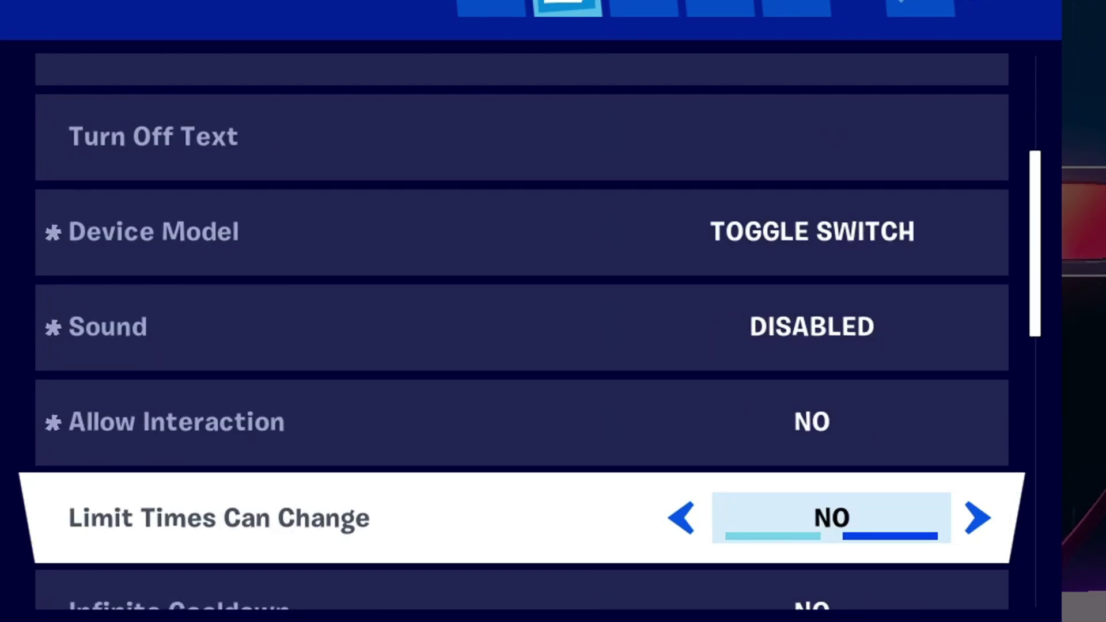
Look through the Switch's remaining options, review its list of changed settings, and close it.
key("Down")
key("Down")
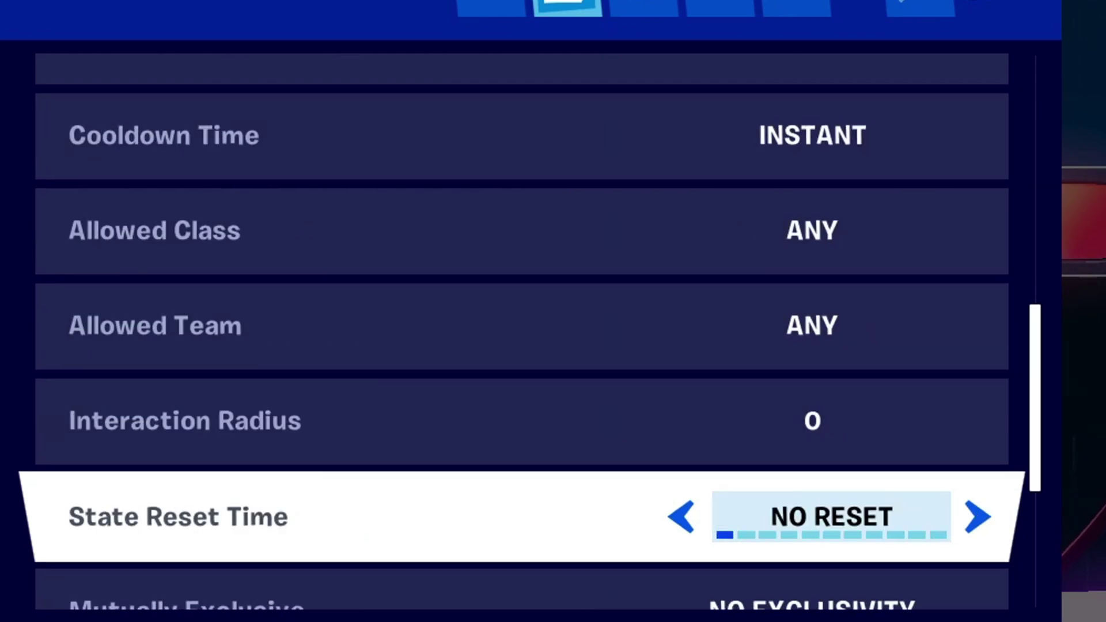
key("Up")
key("Down")
key("Down")
key("Down")
key("Down")
key("Down")
key("Down")
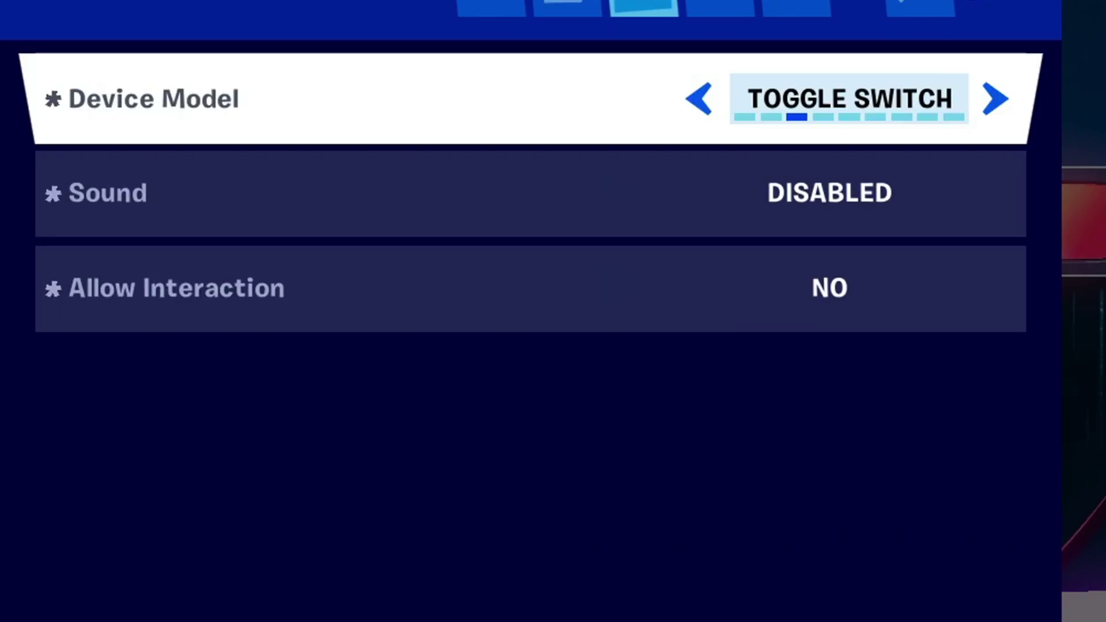
key("Escape")
Open the new Button's settings and set its Interact Time to 0.5.
key("a")
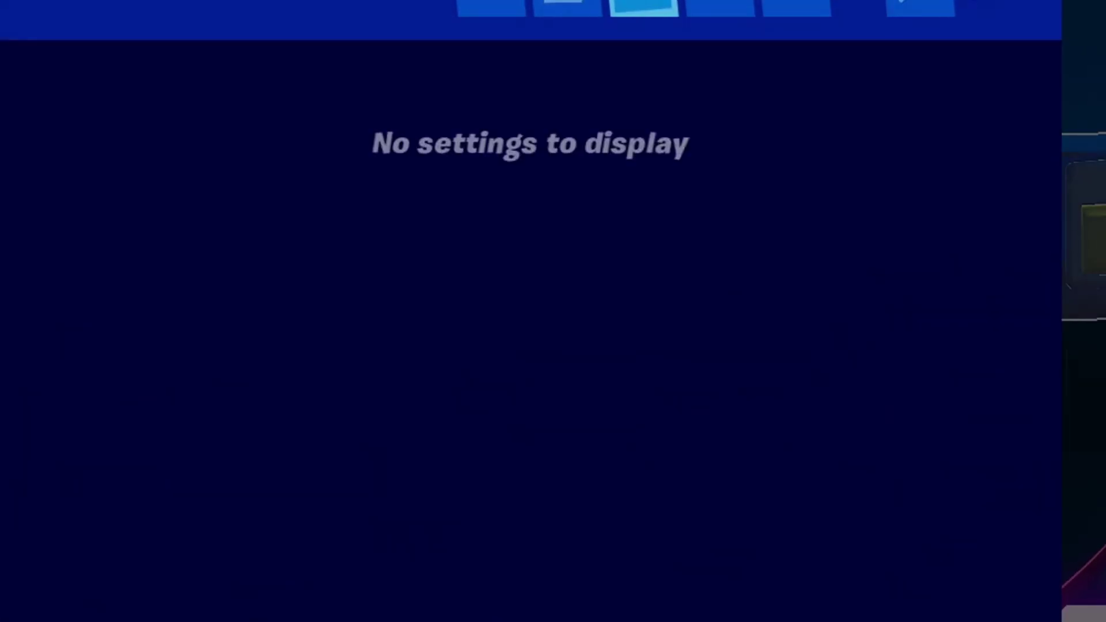
key("q")
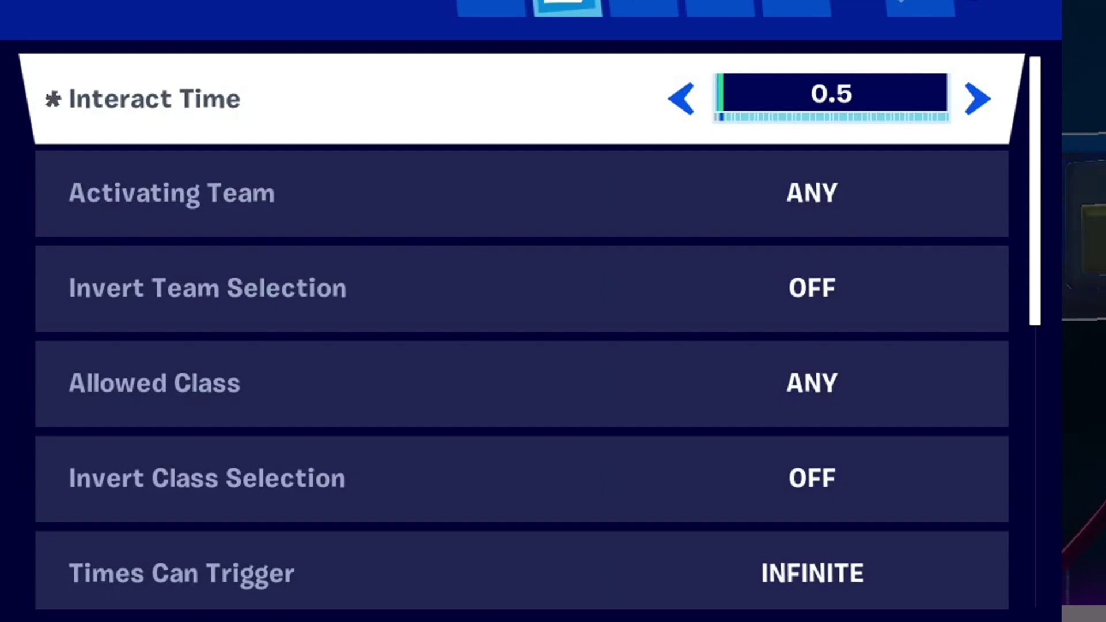
Set the Button's Visible During Game to No and enlarge its Interaction Radius.
key("Down")
key("Down")
key("Down")
key("Down")
key("Down")
key("Down")
key("Down")
key("Down")
key("Down")
key("Up")
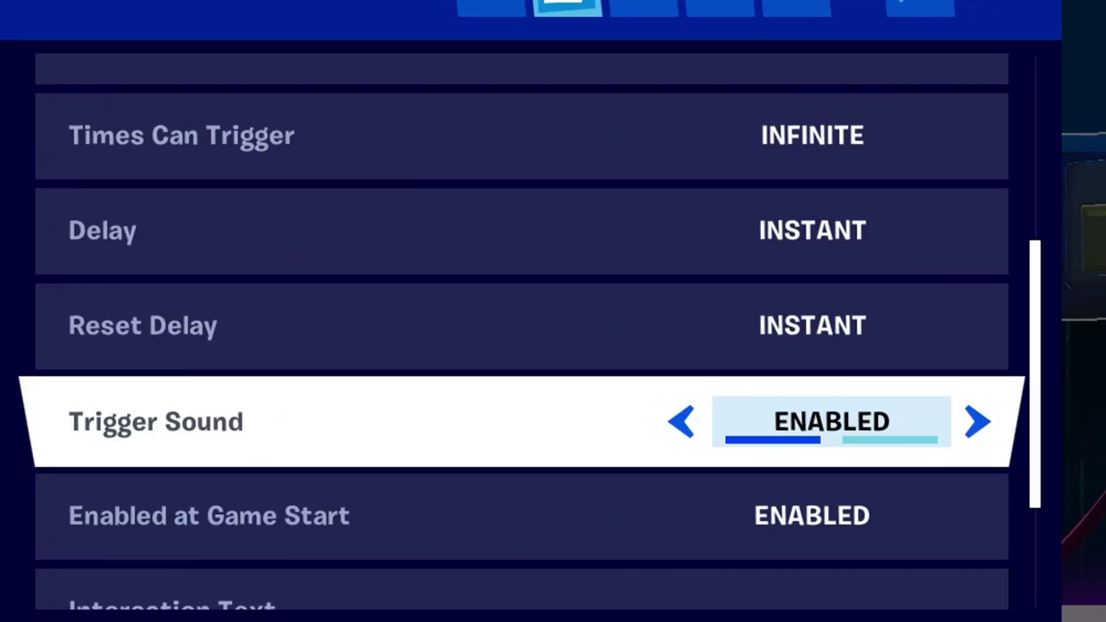
key("Down")
key("Down")
key("Down")
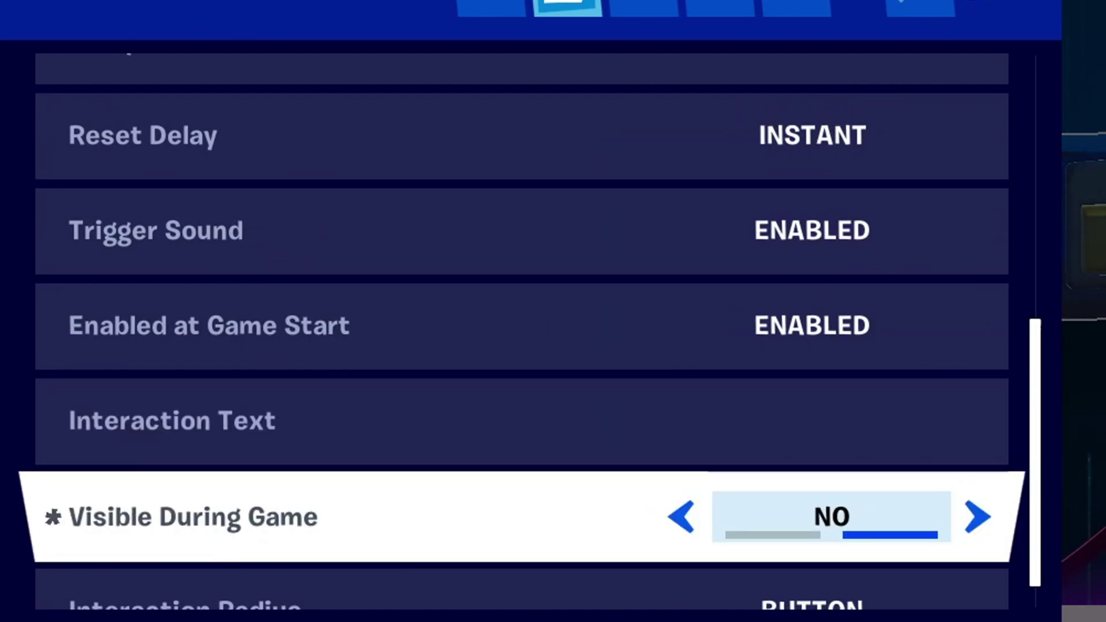
key("Down")
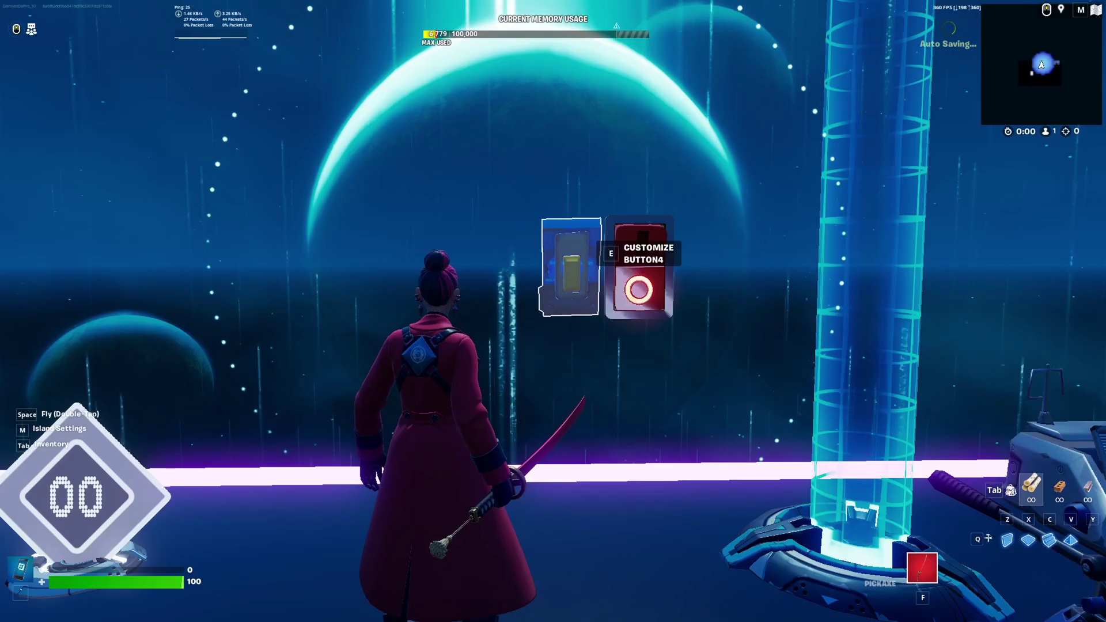
Reopen the new Button's settings to review them, and close them.
key("y")
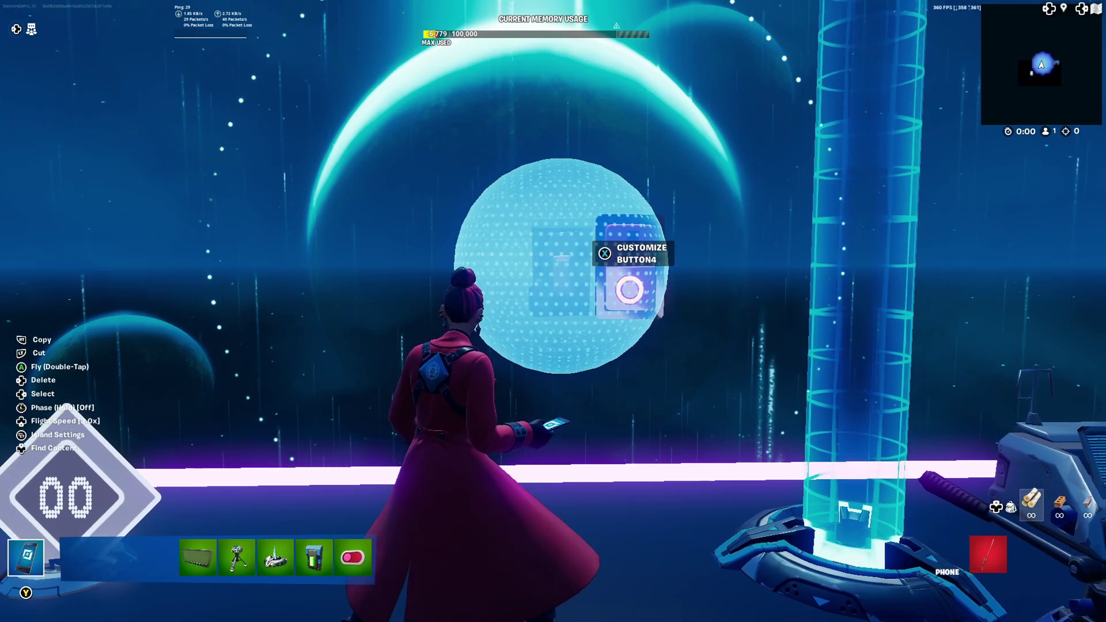
key("b")
key("b")
key("x")
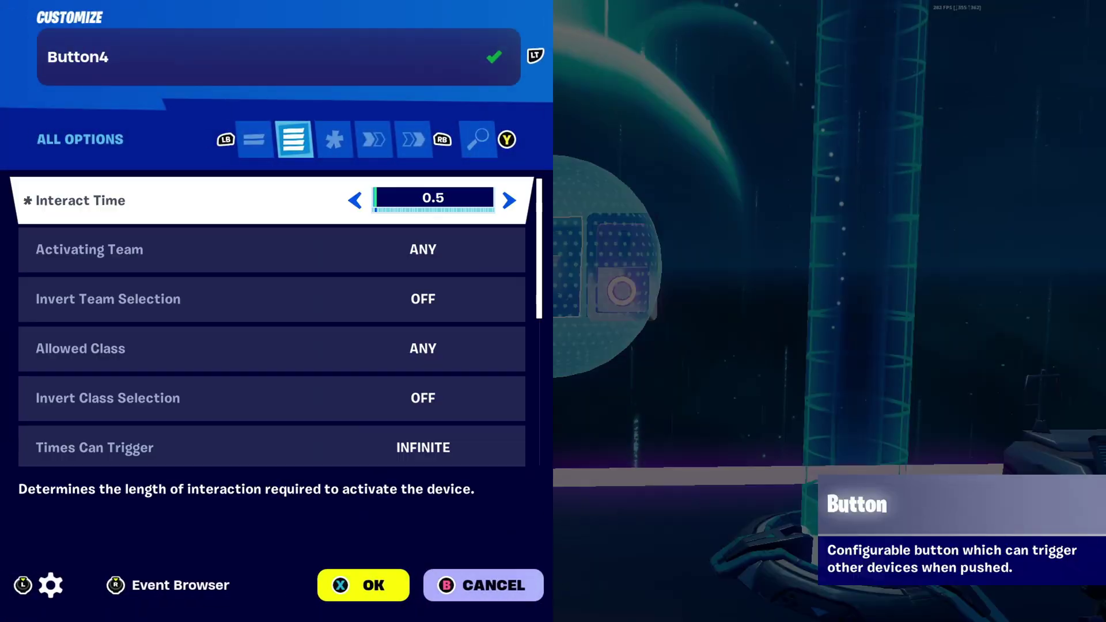
key("e")
key("e")
key("Escape")
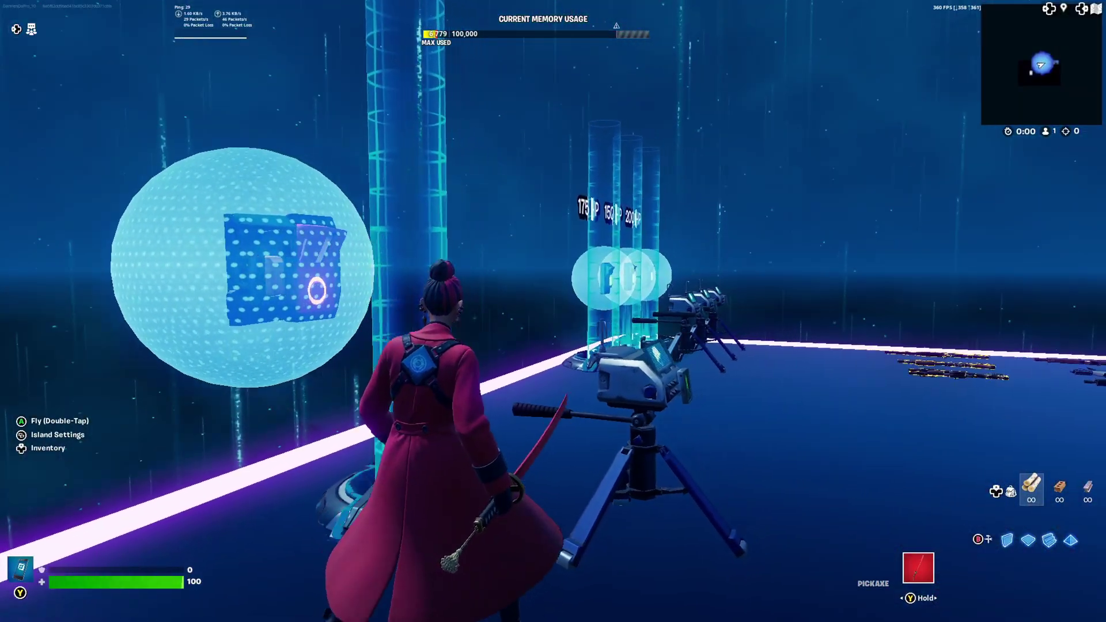
Go to the existing 175 HP station and examine which event its Button sends on interact.
key("y")
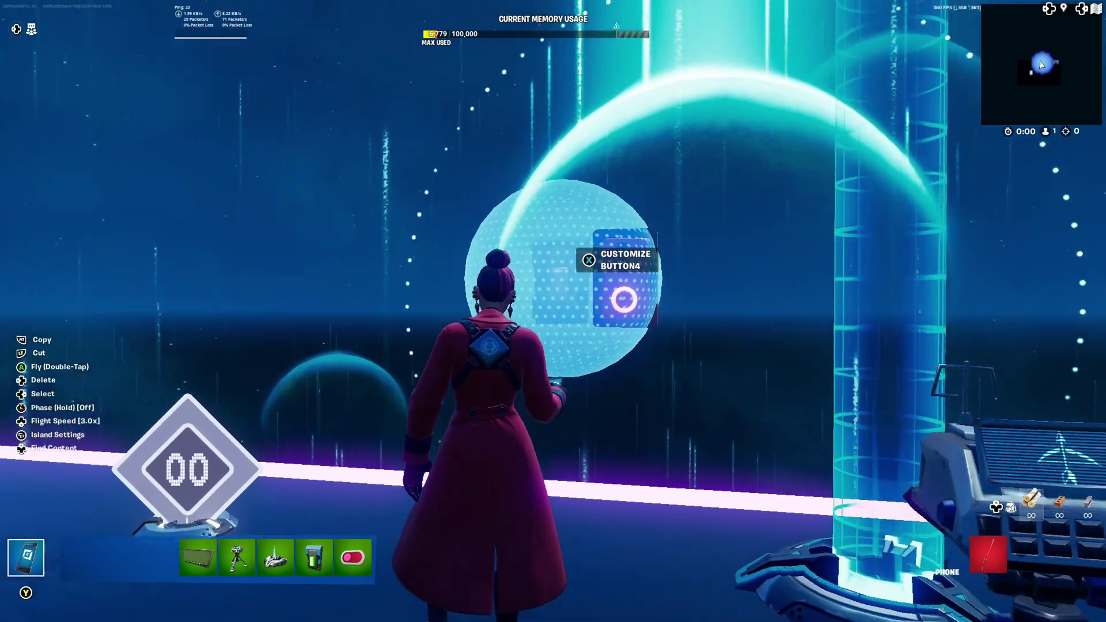
key("y")
key("s")
key("w")
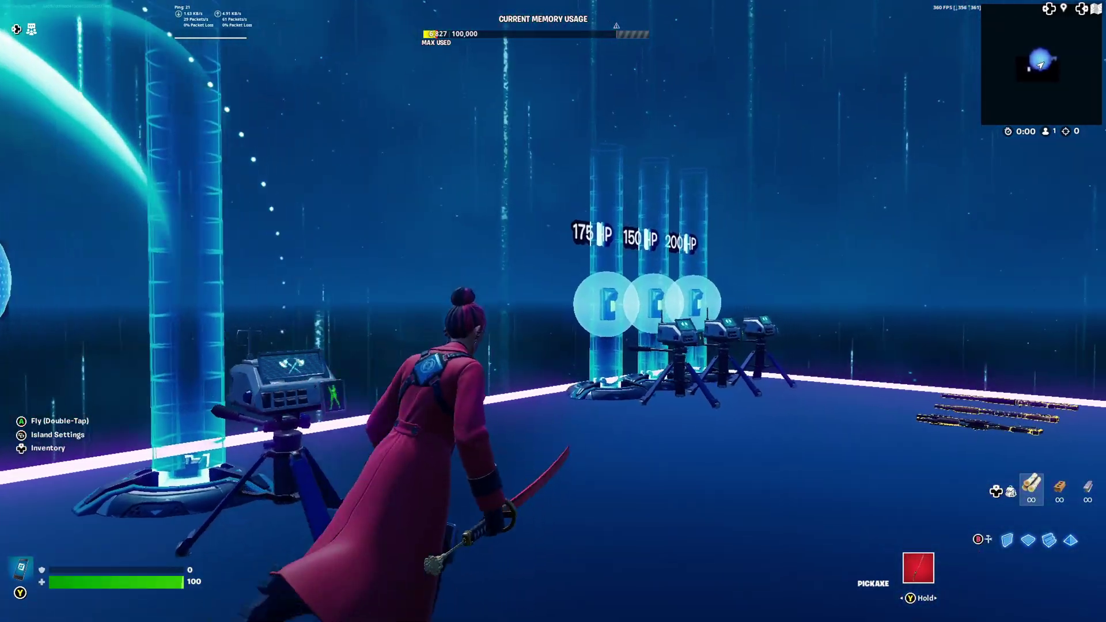
key("w")
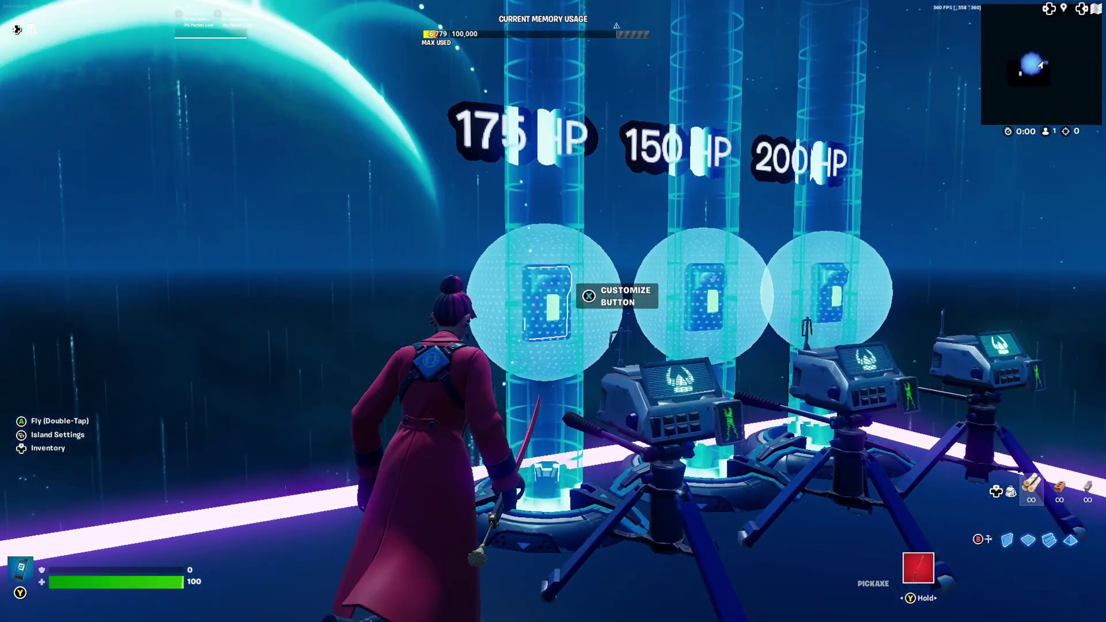
key("e")
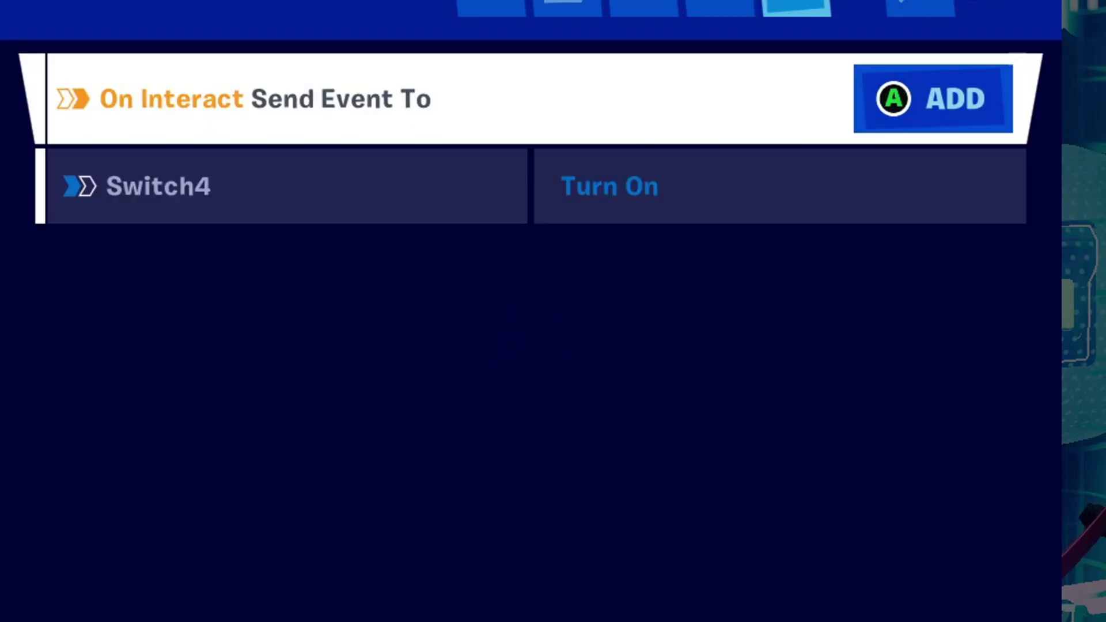
key("Down")
key("Right")
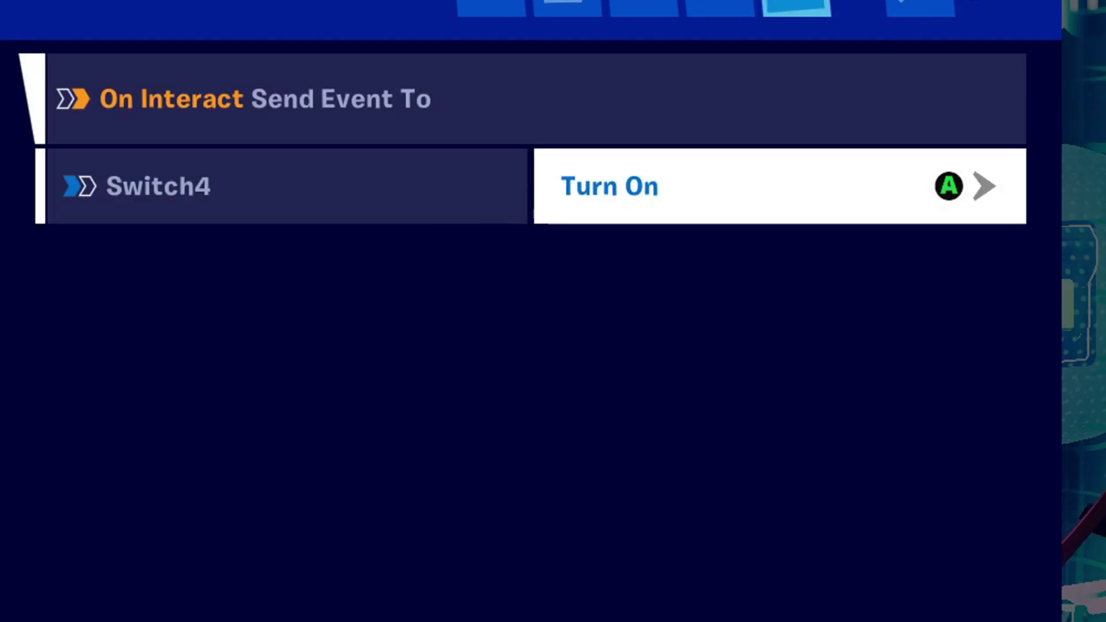
key("Escape")
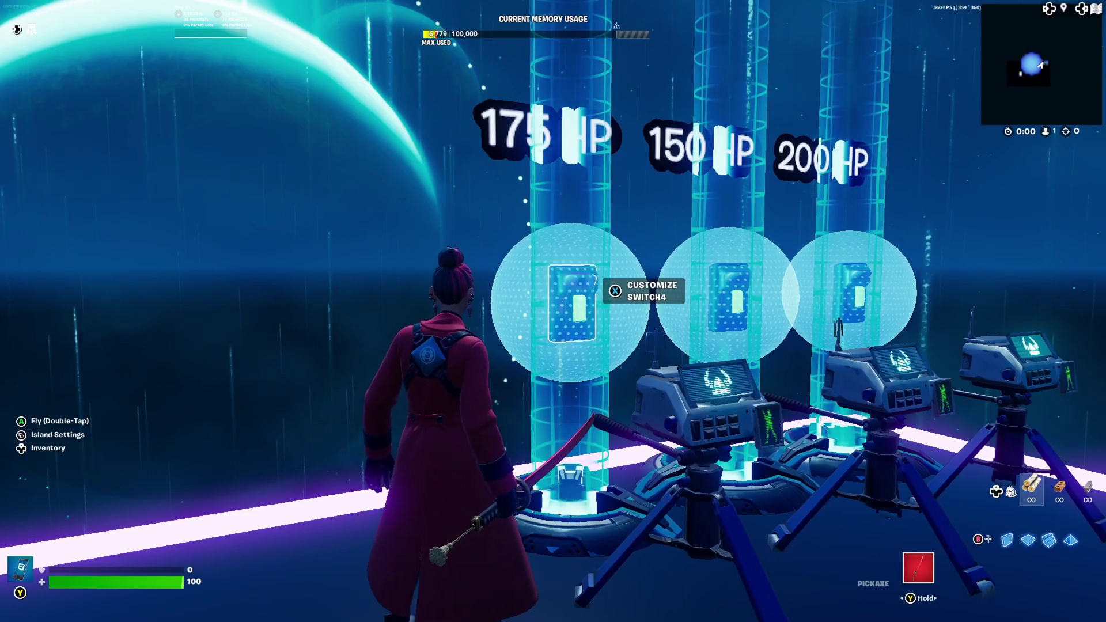
Examine the 175 HP station's Switch: the events it sends when turned on and the devices that turn it on or off.
key("e")
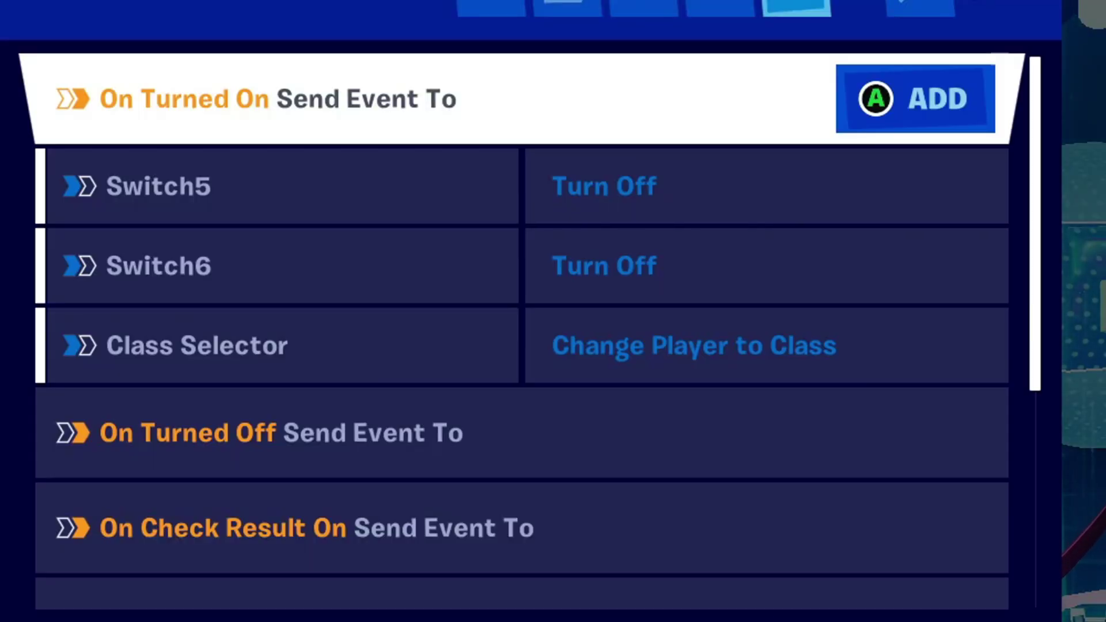
key("q")
key("Down")
key("Down")
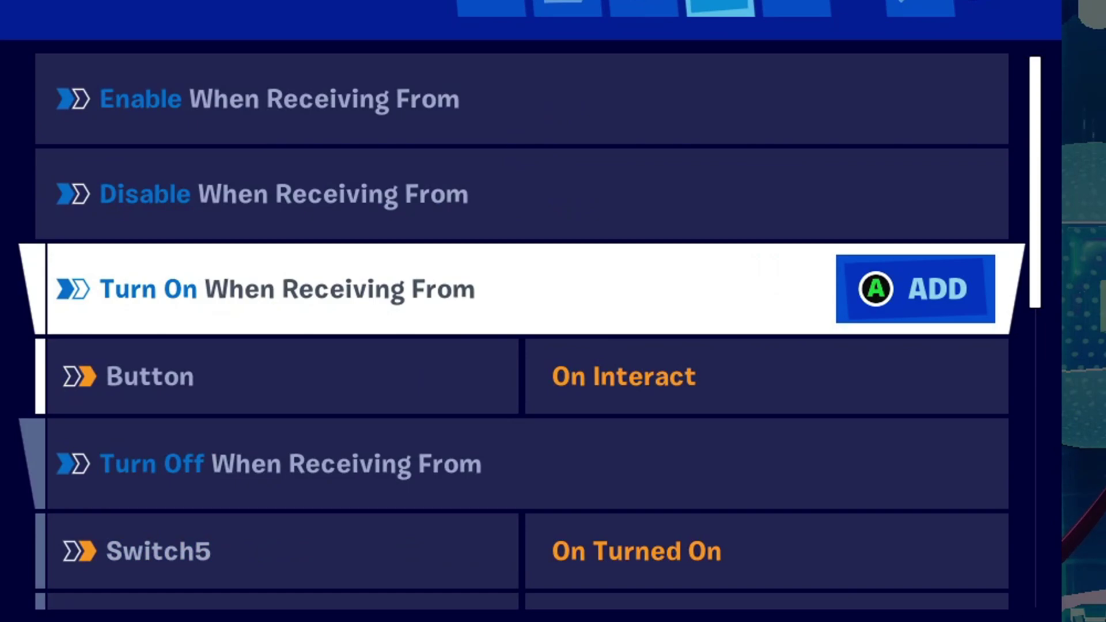
key("Down")
key("Down")
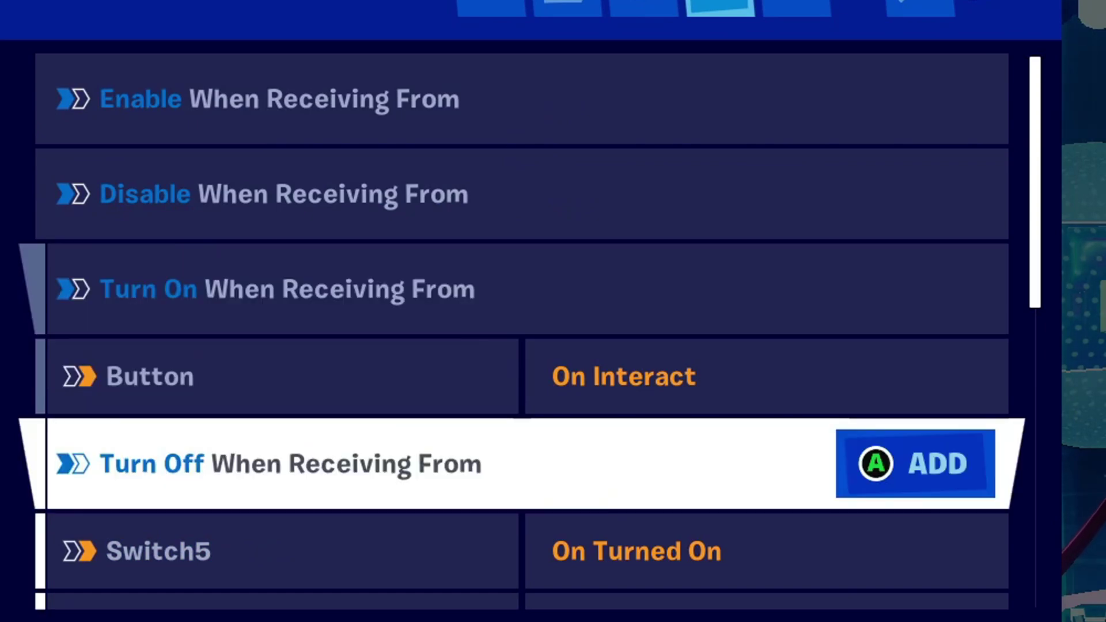
key("Down")
key("Down")
key("Up")
key("Down")
key("Up")
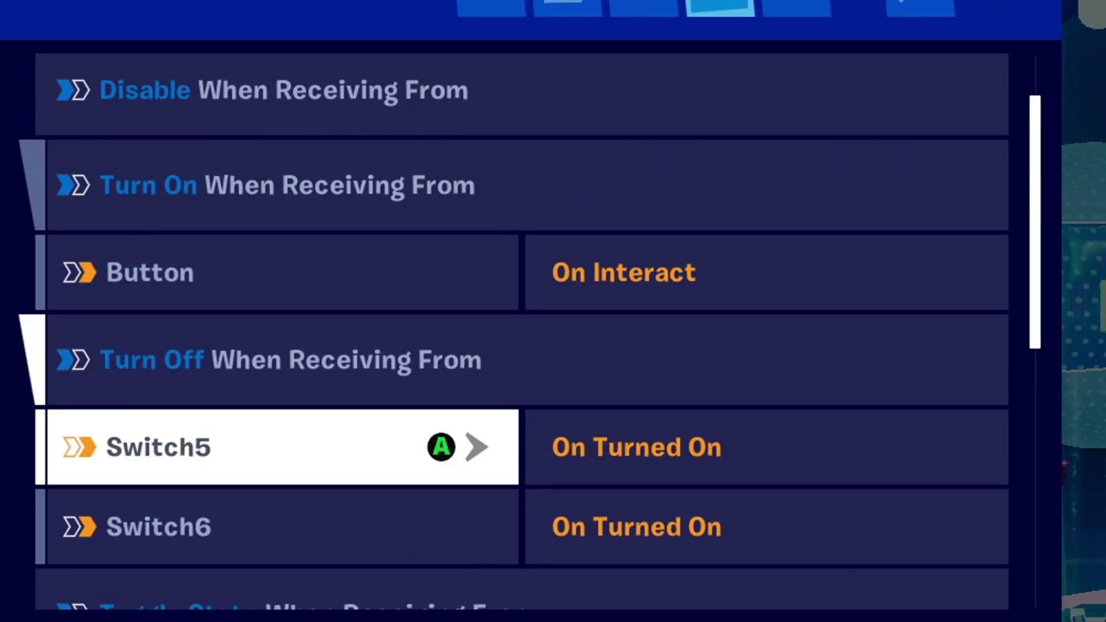
key("Down")
key("Up")
key("Down")
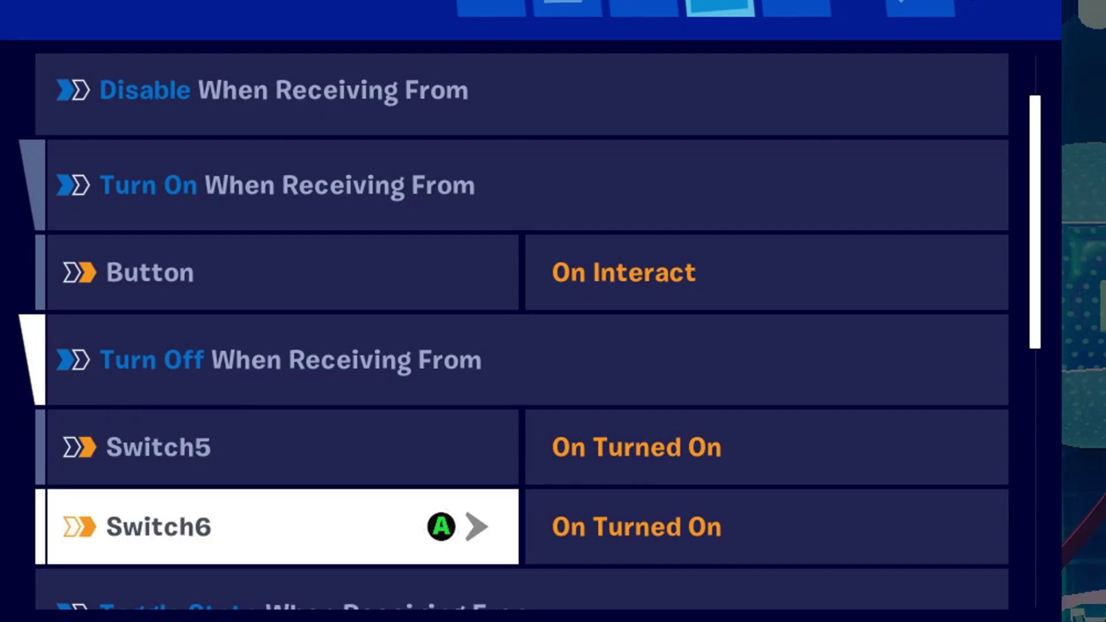
Examine which devices and functions the 175 HP station's Switch triggers with its On Turned On event.
key("Up")
key("e")
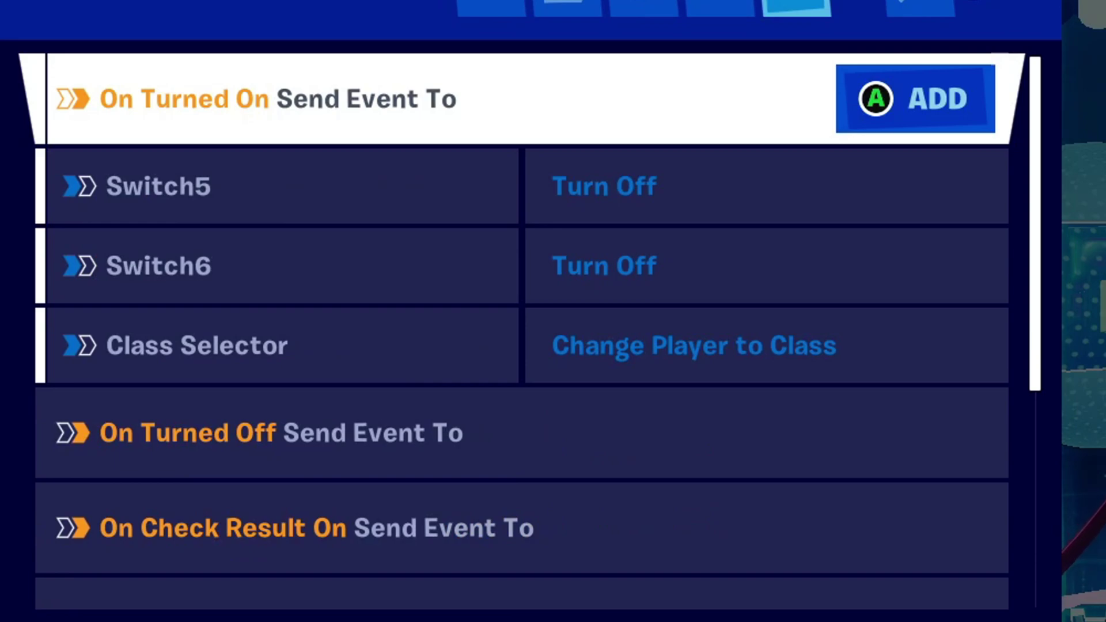
key("Down")
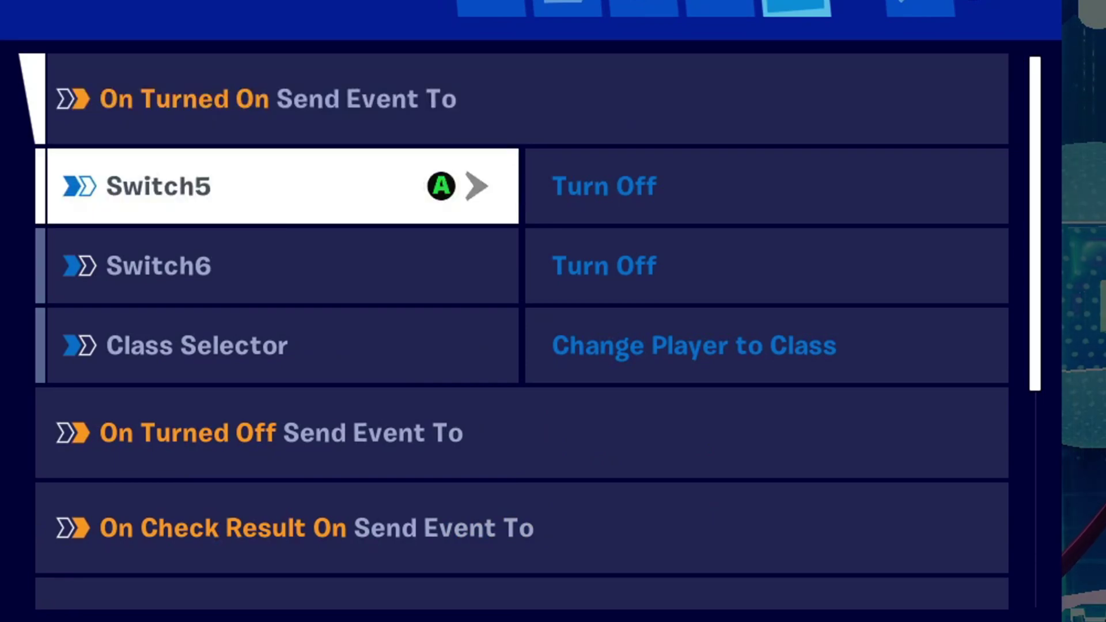
key("Down")
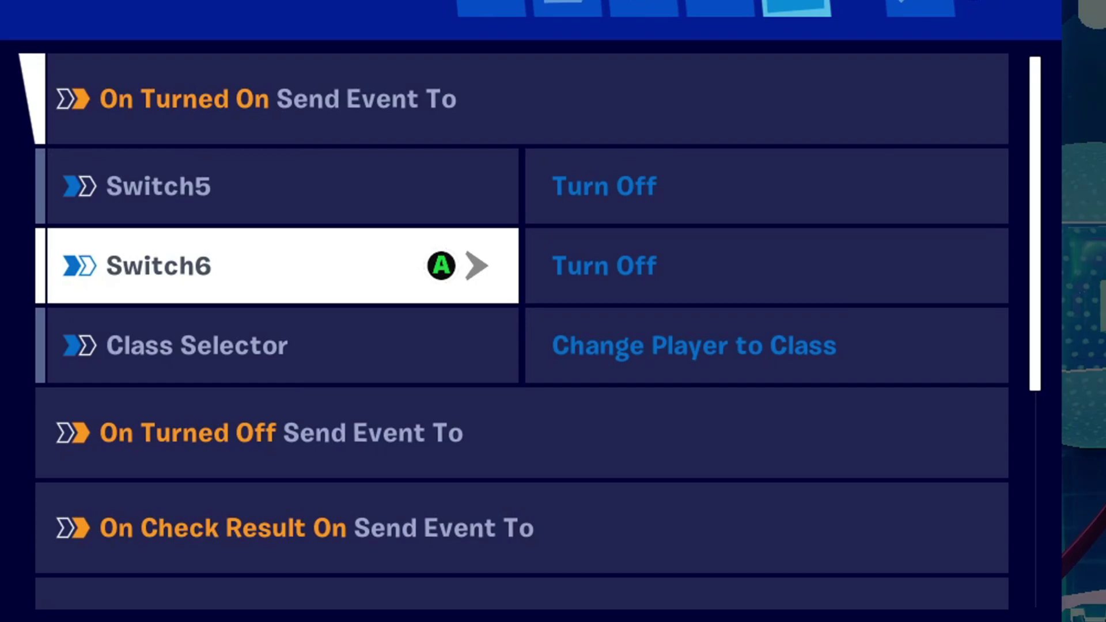
key("Down")
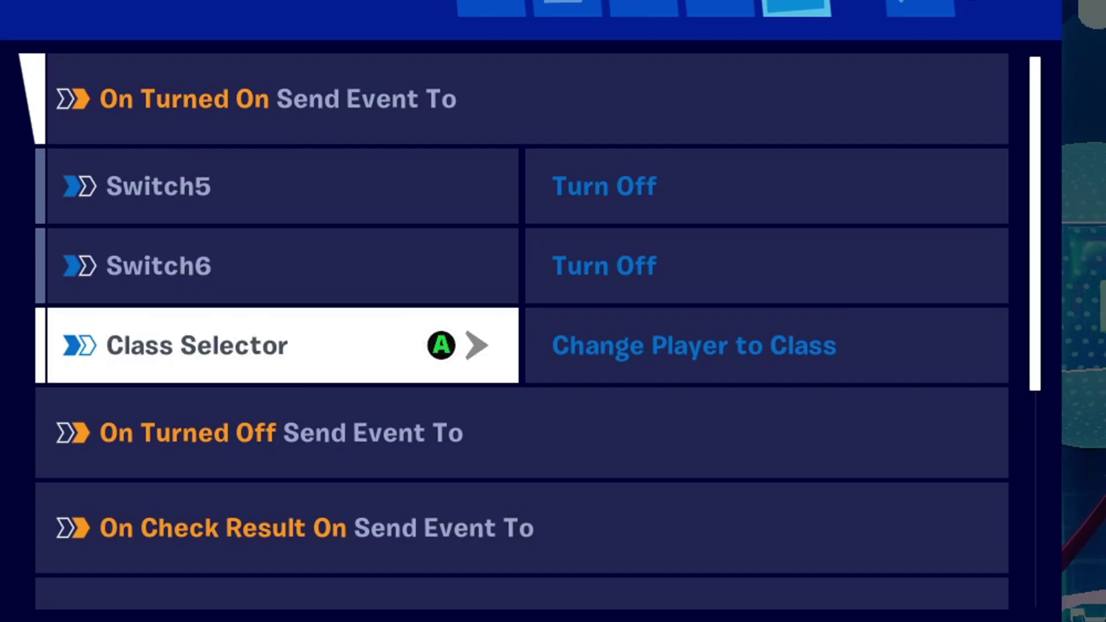
key("Right")
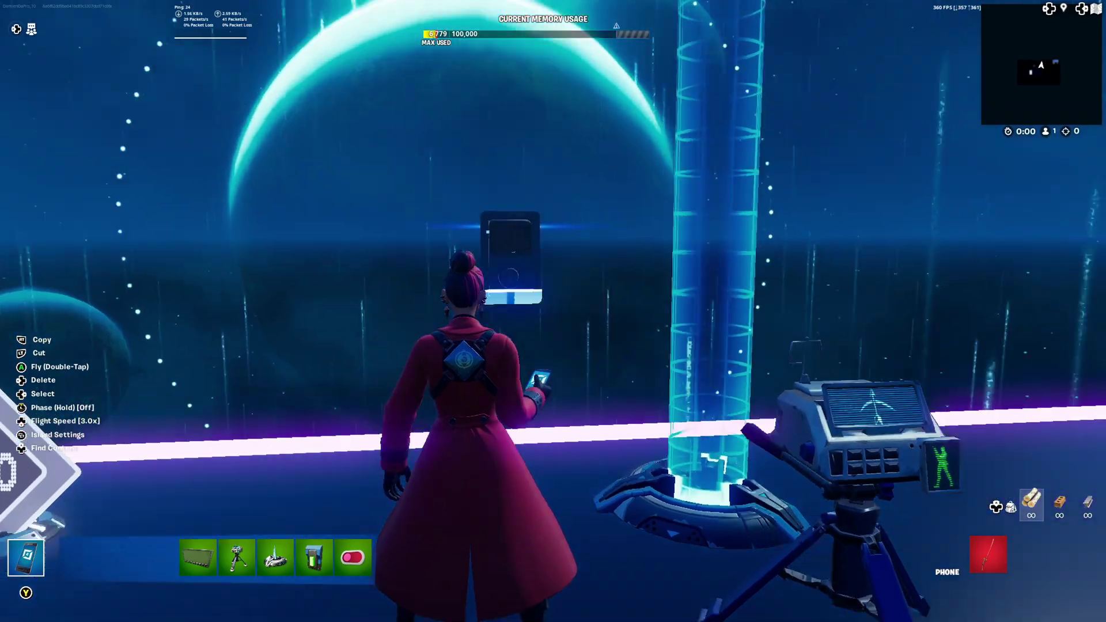
Return to the health stations with the pickaxe equipped and examine the 150 HP Billboard's text size, color, font, outline and shadow settings.
key("1")
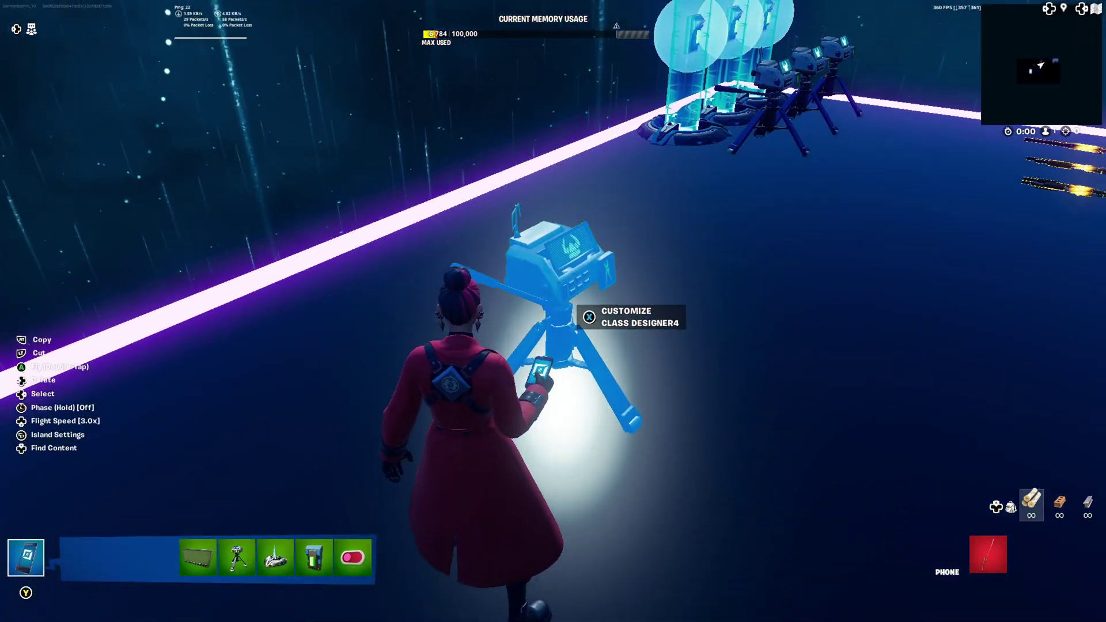
key("q")
key("1")
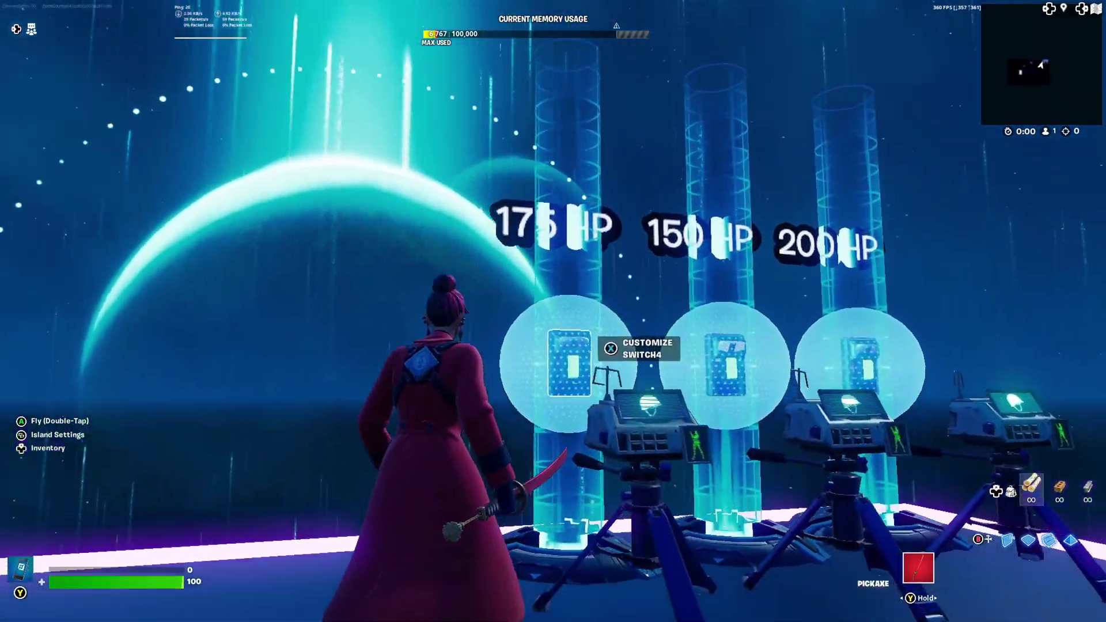
key("e")
key("q")
key("q")
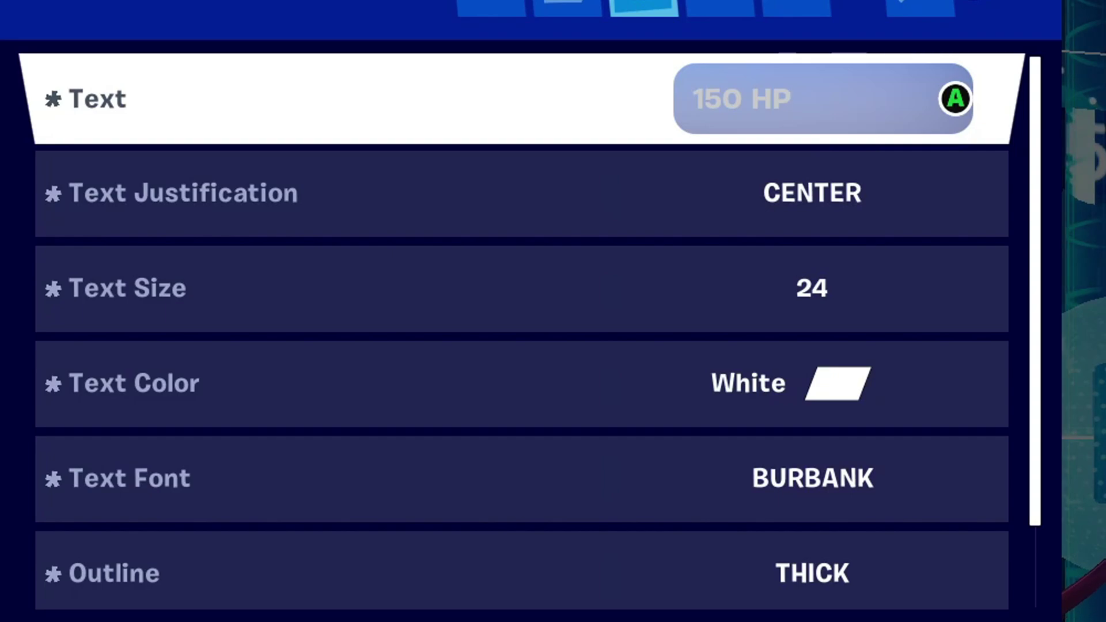
key("Down")
key("Down")
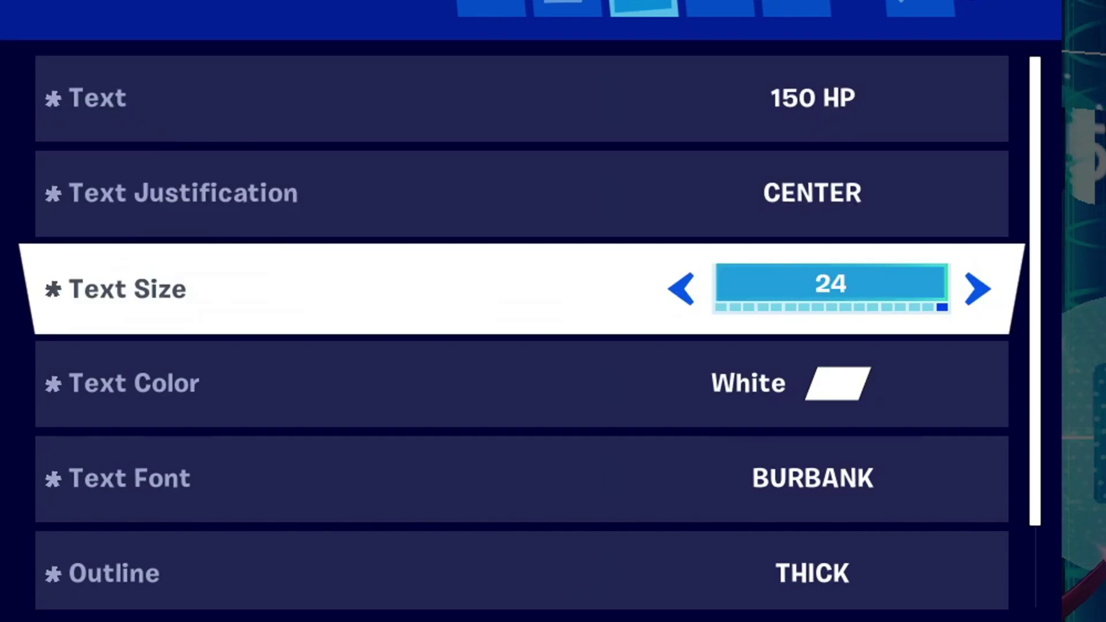
key("Down")
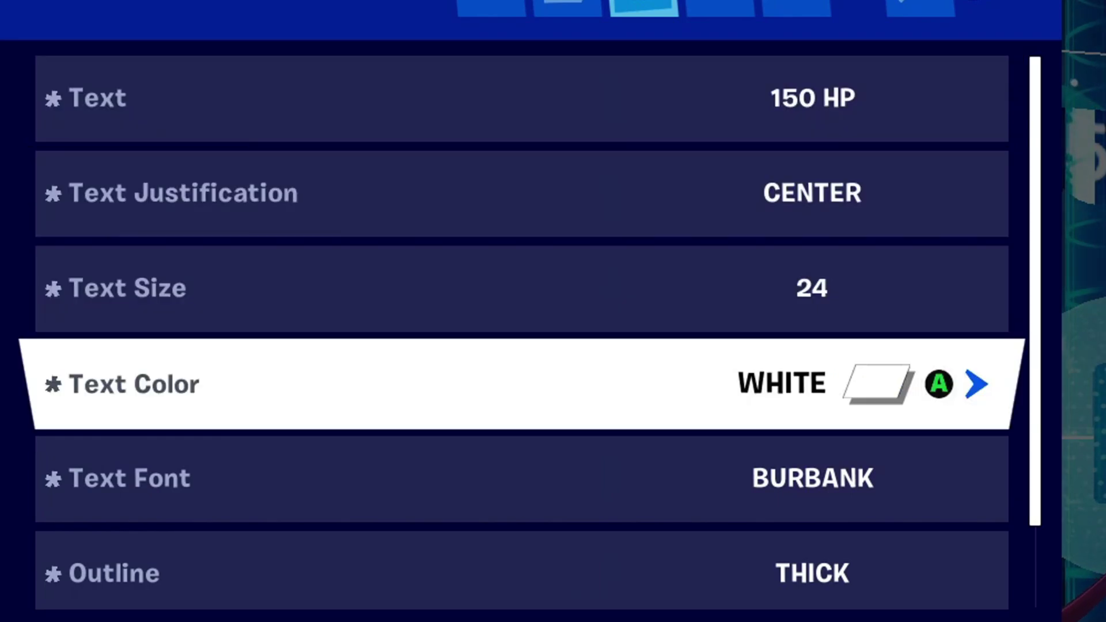
key("Down")
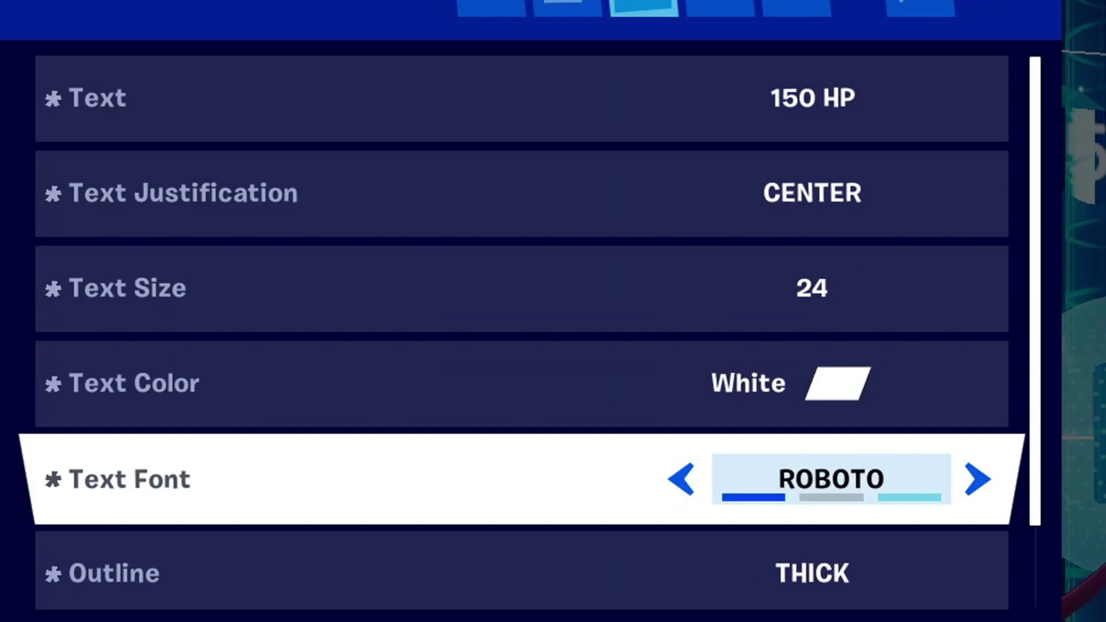
key("Left")
key("Left")
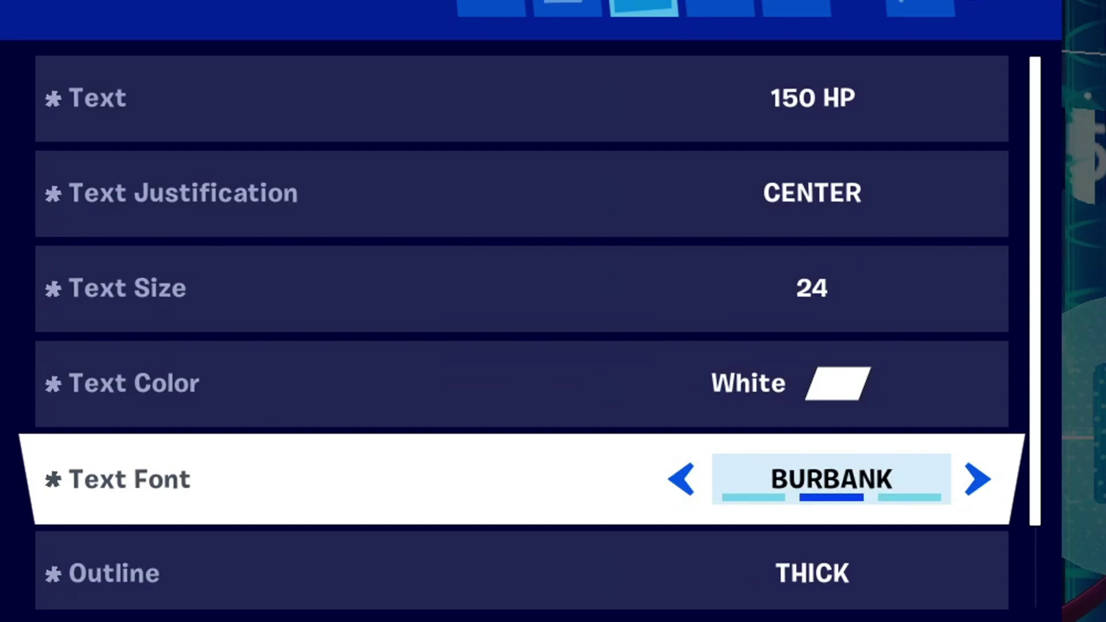
key("Down")
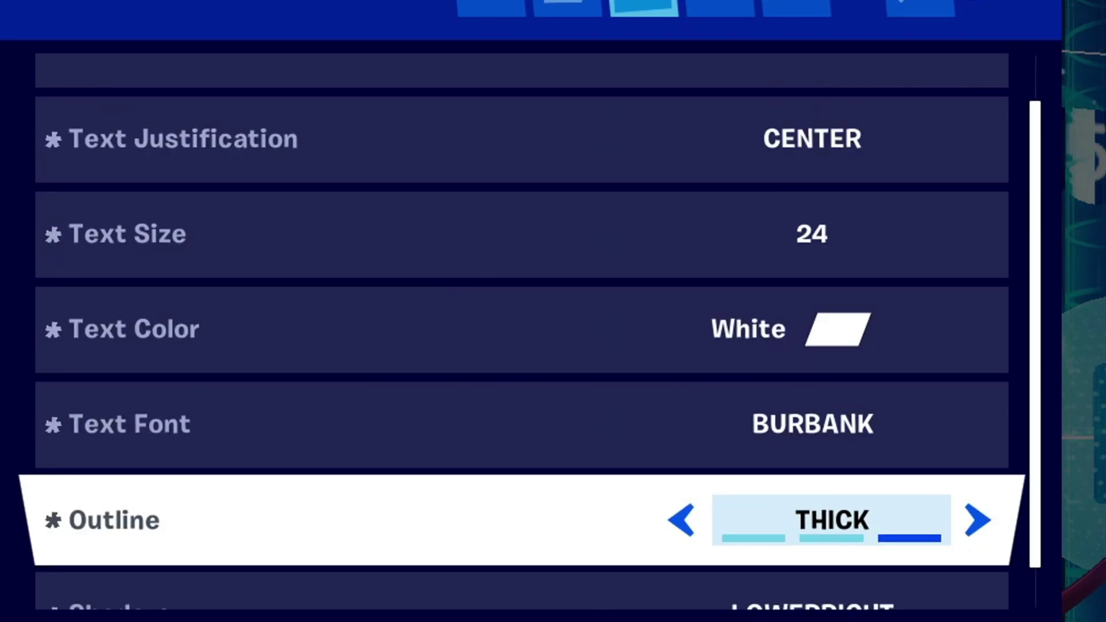
key("Down")
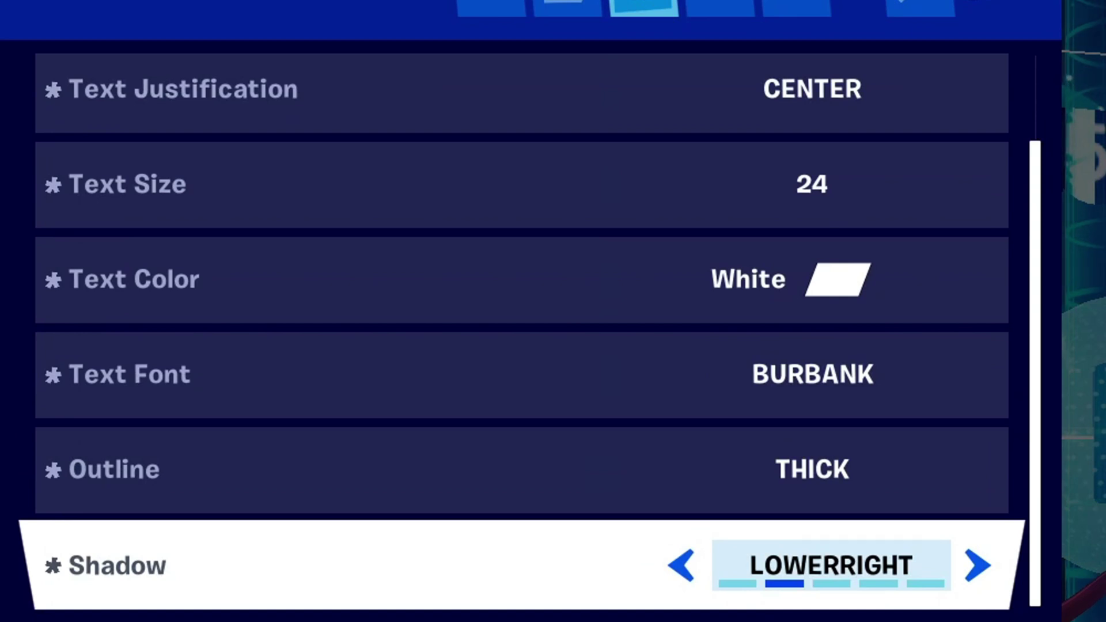
key("Escape")
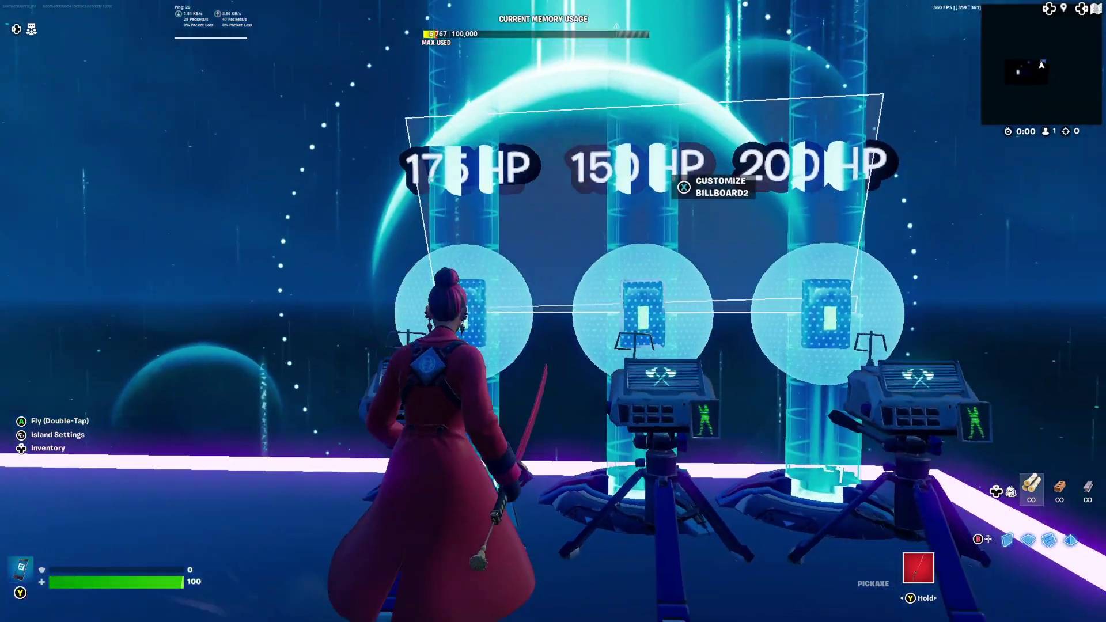
Check the row of health stations in edit mode and start the game for testing.
key("s")
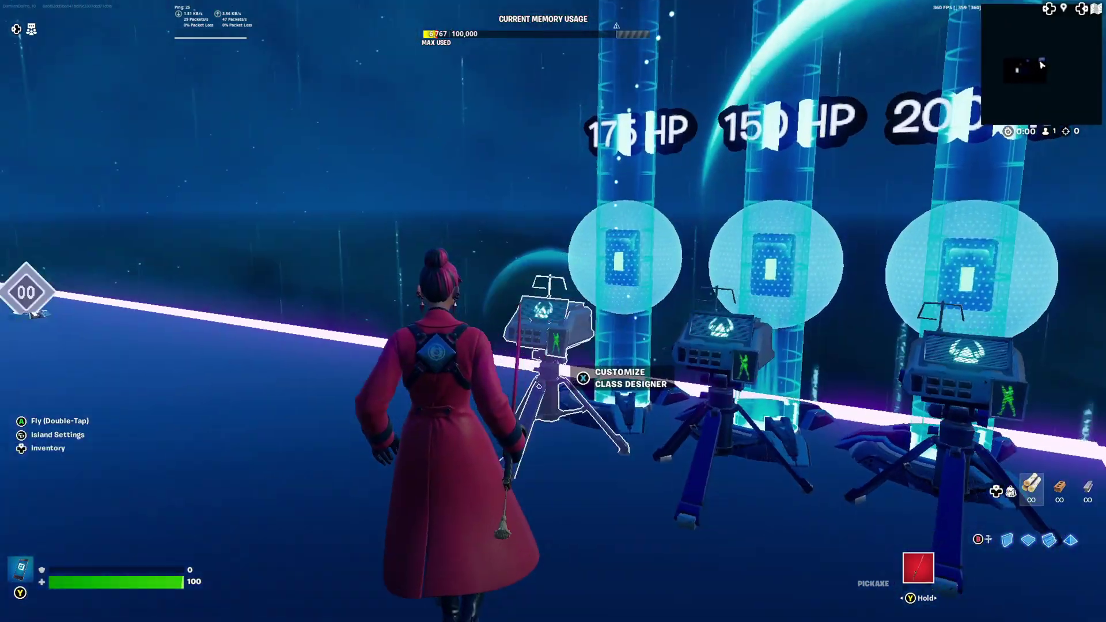
key("w")
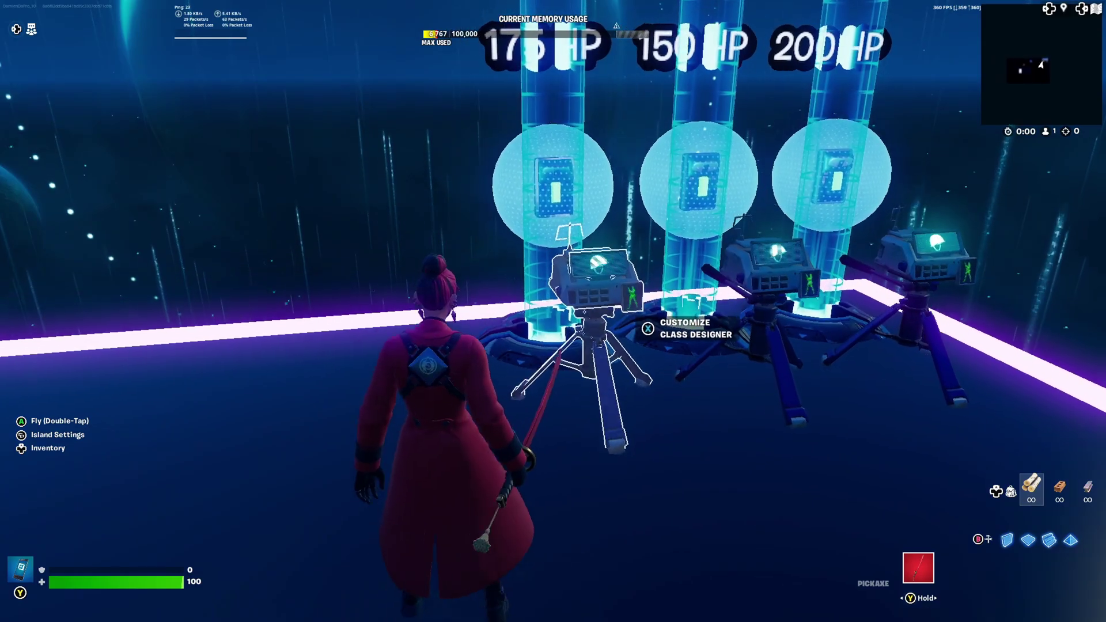
key("Escape")
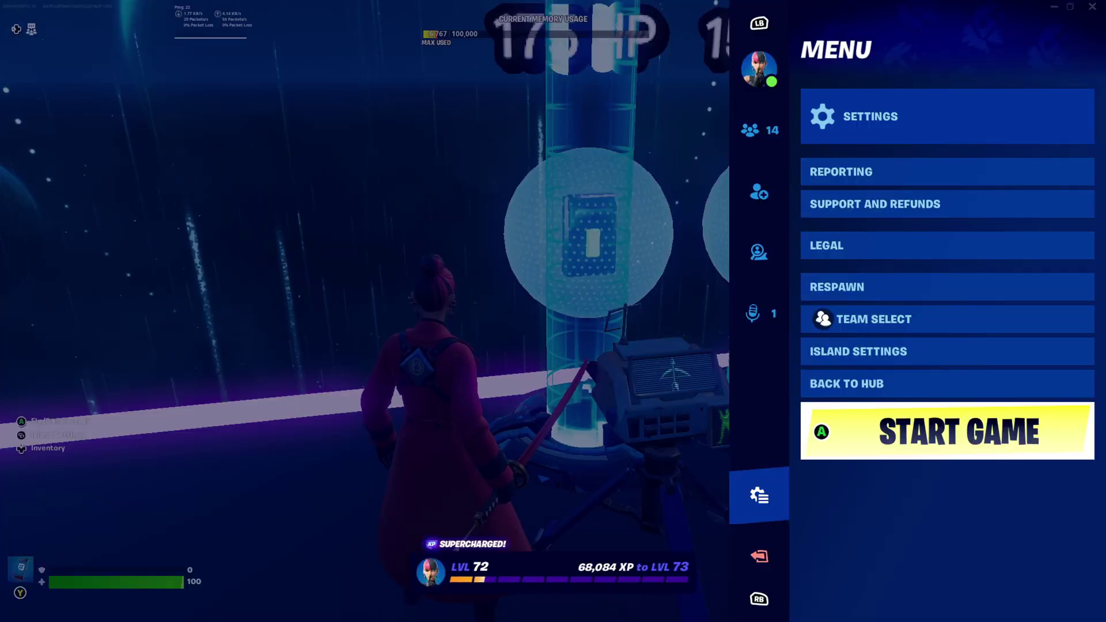
key("Return")
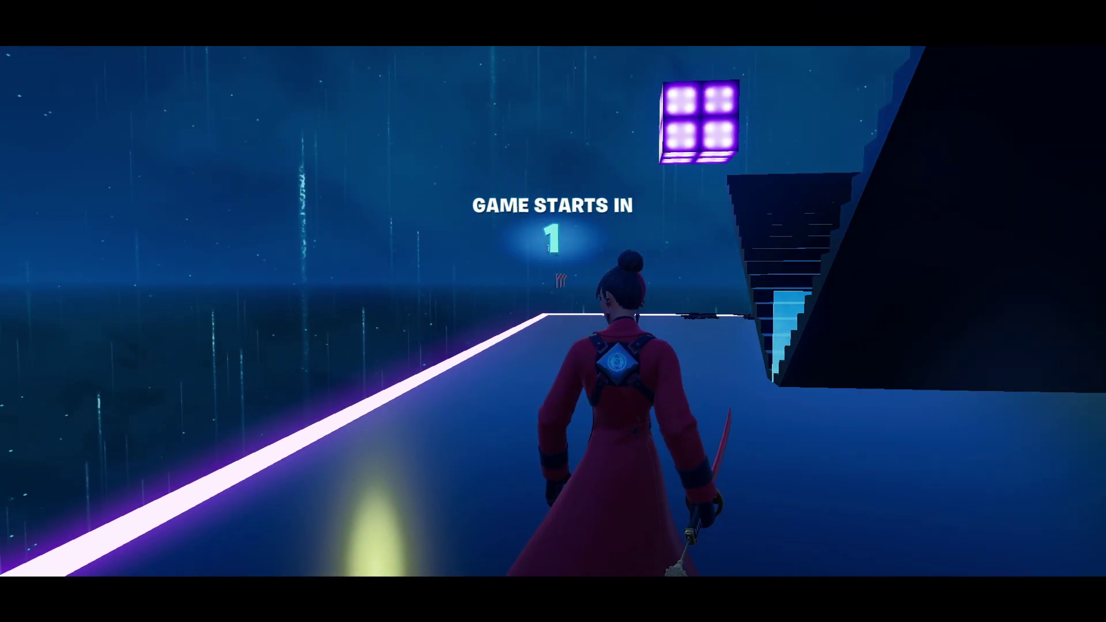
Run to the health stations and test the 175 HP switch followed by the 200 HP switch.
key("w")
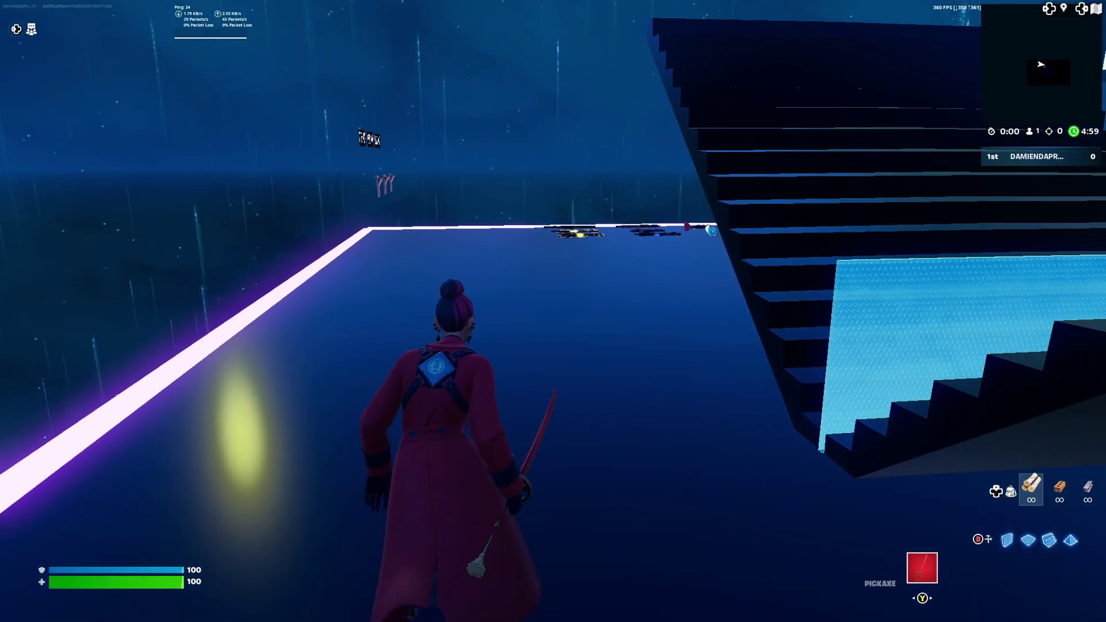
key("w")
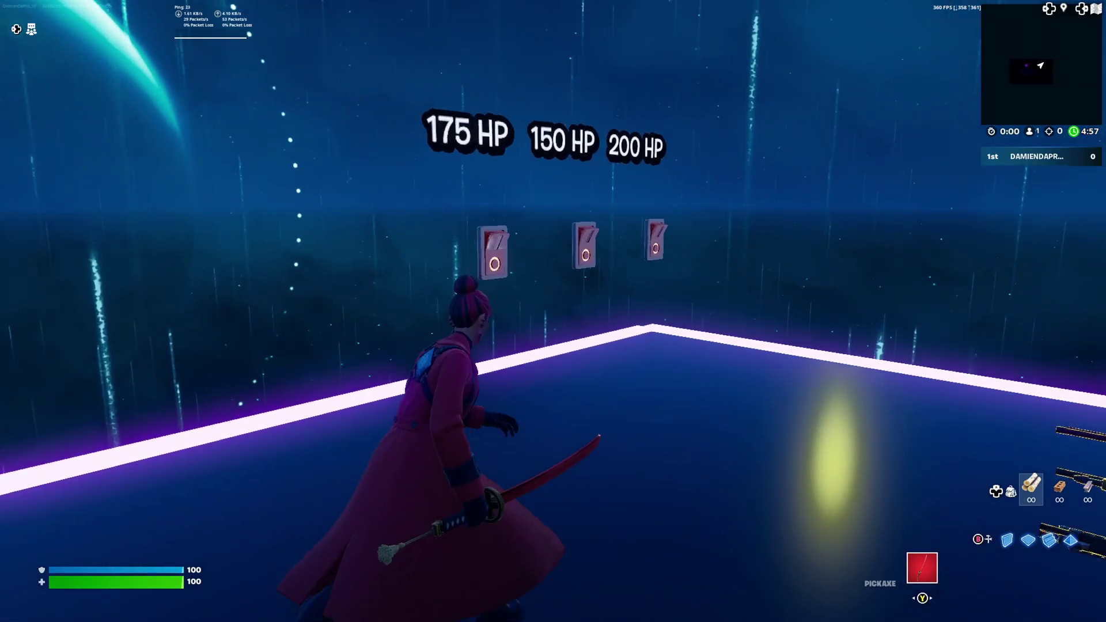
key("e")
key("d")
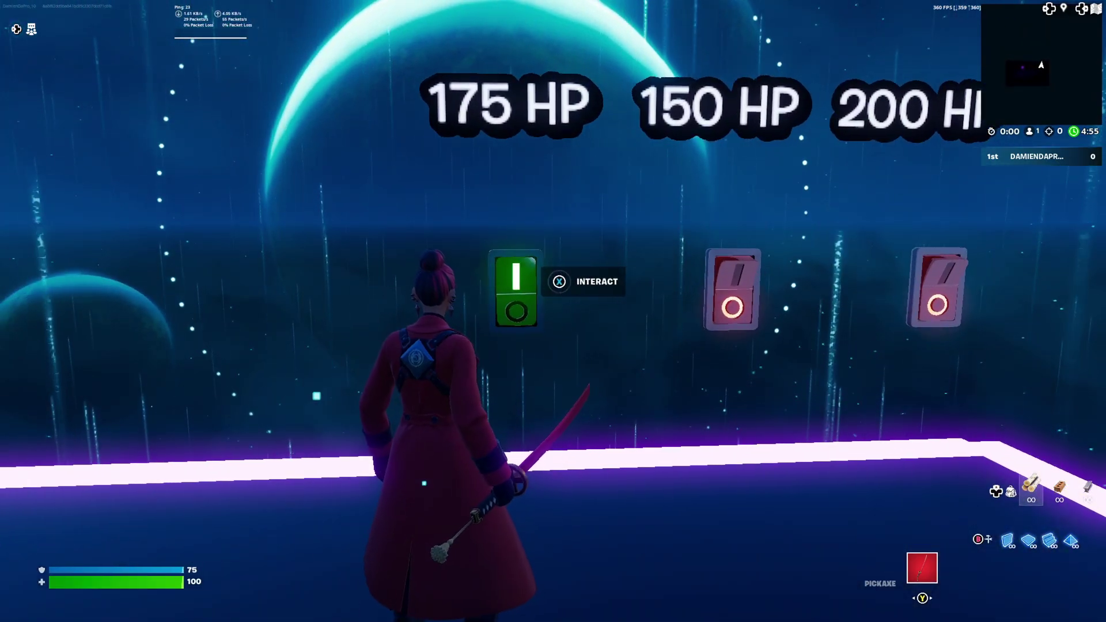
key("e")
key("d")
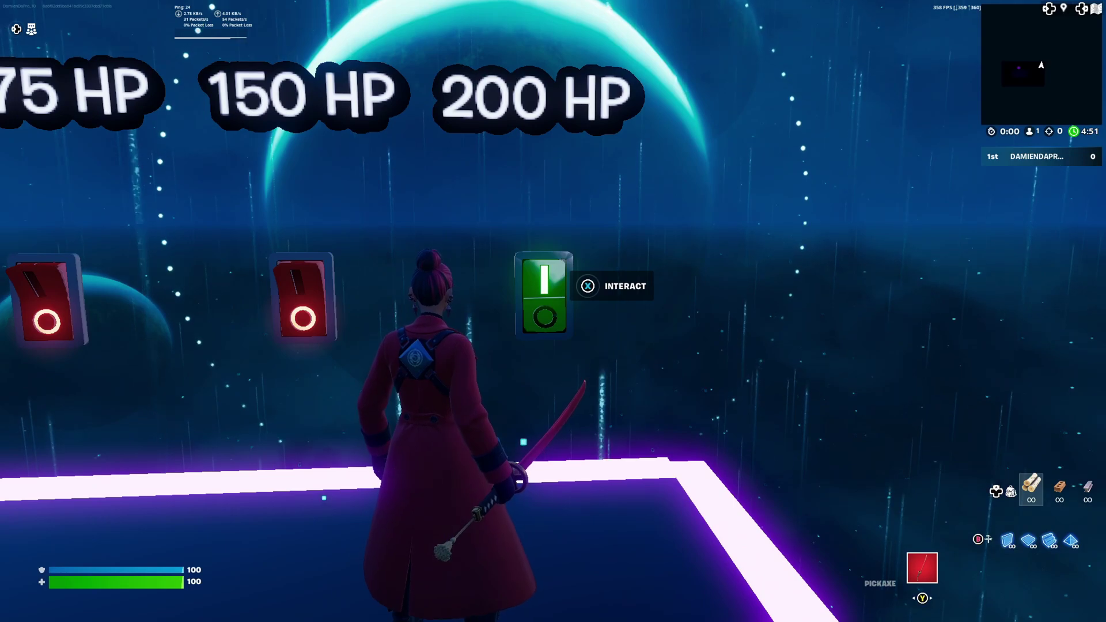
Test the exclusive switching by turning on the 175 HP, 200 HP and 150 HP switches one after another.
key("a")
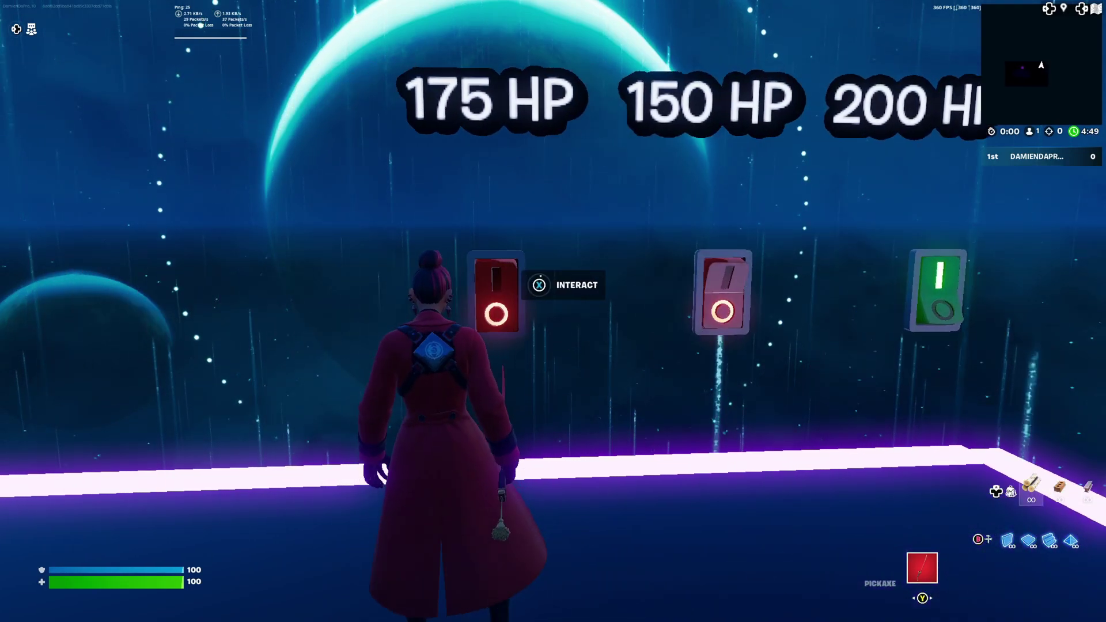
key("e")
key("d")
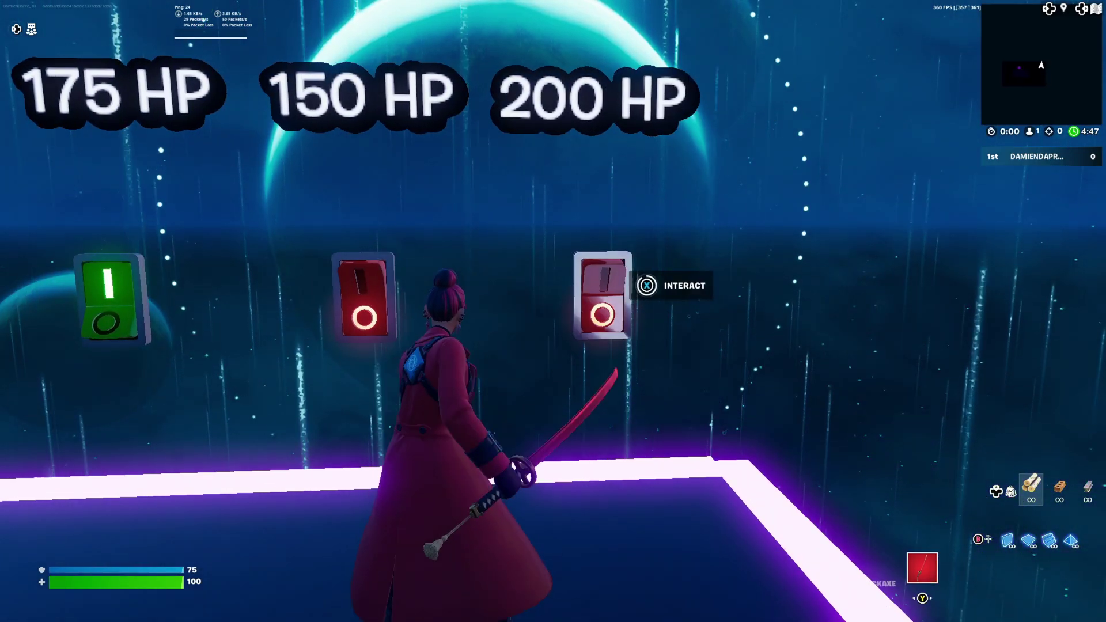
key("e")
key("a")
key("e")
key("a")
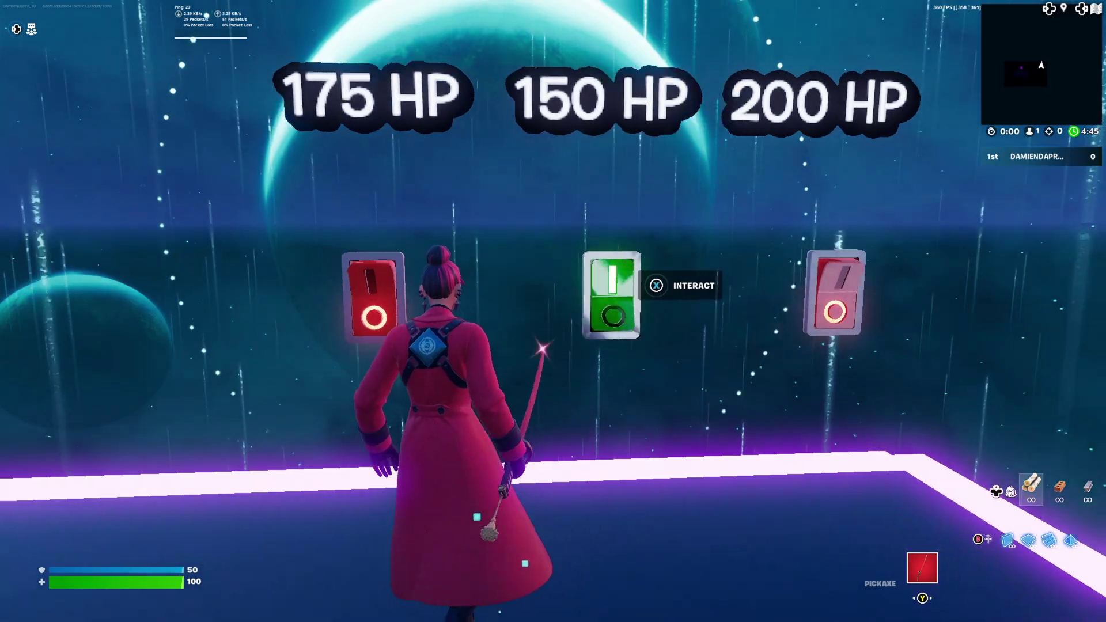
Repeat the switch test from the 175 HP switch across to the 200 HP switch.
key("e")
key("d")
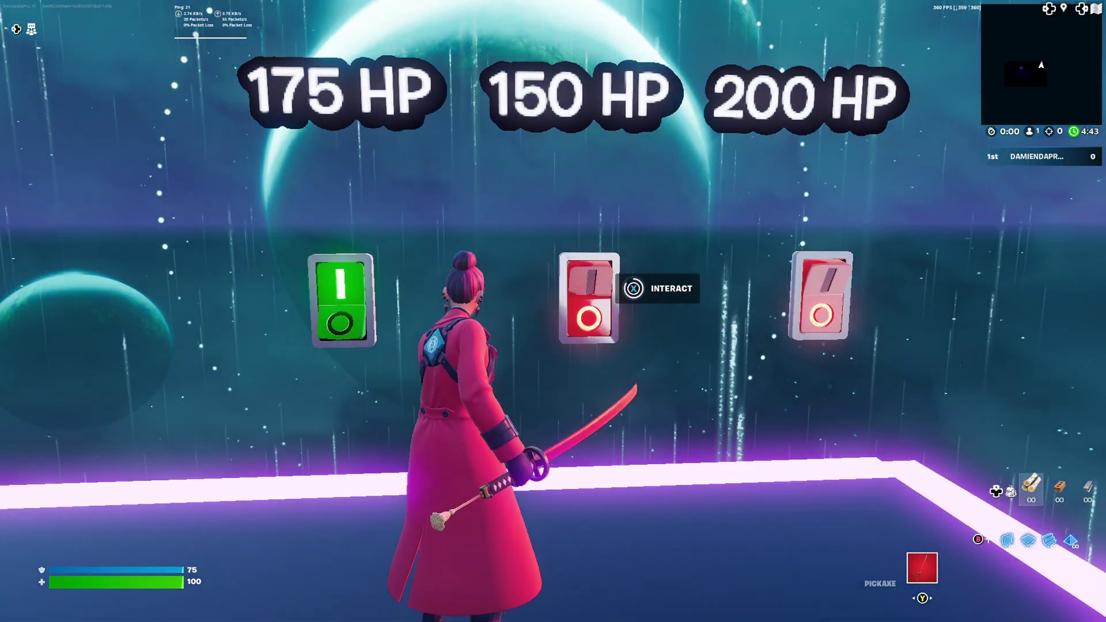
key("e")
key("d")
key("e")
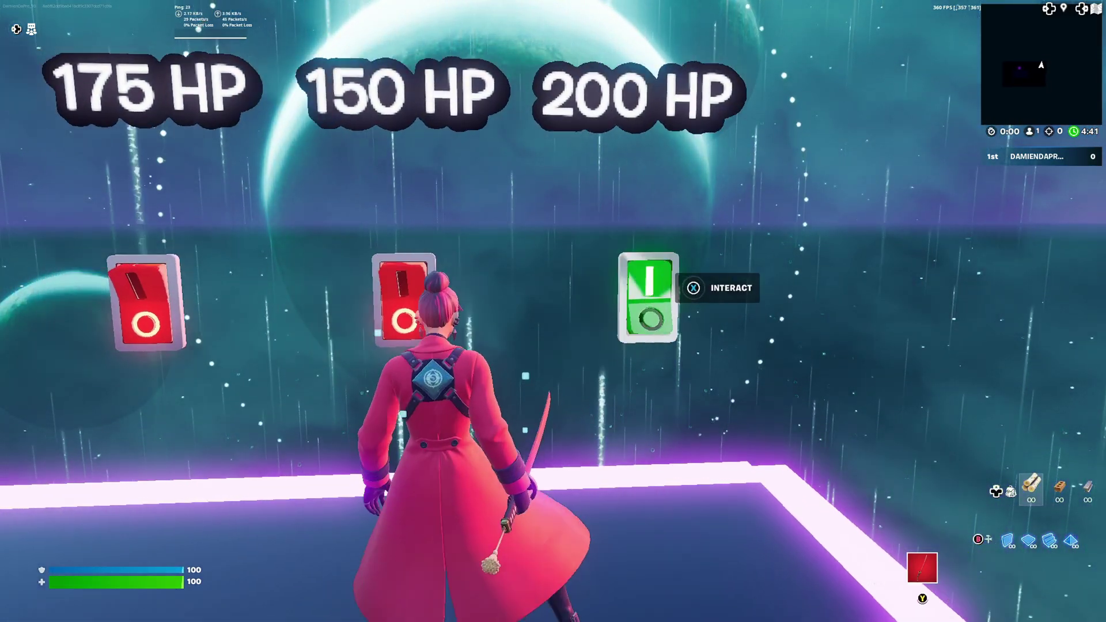
Cycle through the three health switches once more, finishing with the 150 HP switch turned on.
key("a")
key("a")
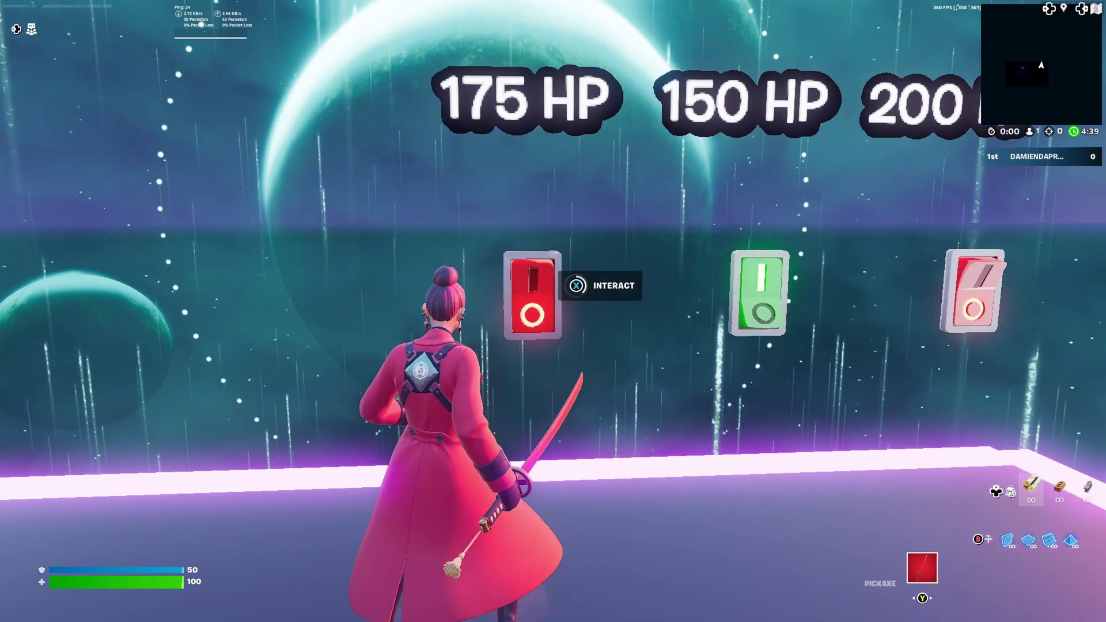
key("e")
key("d")
key("e")
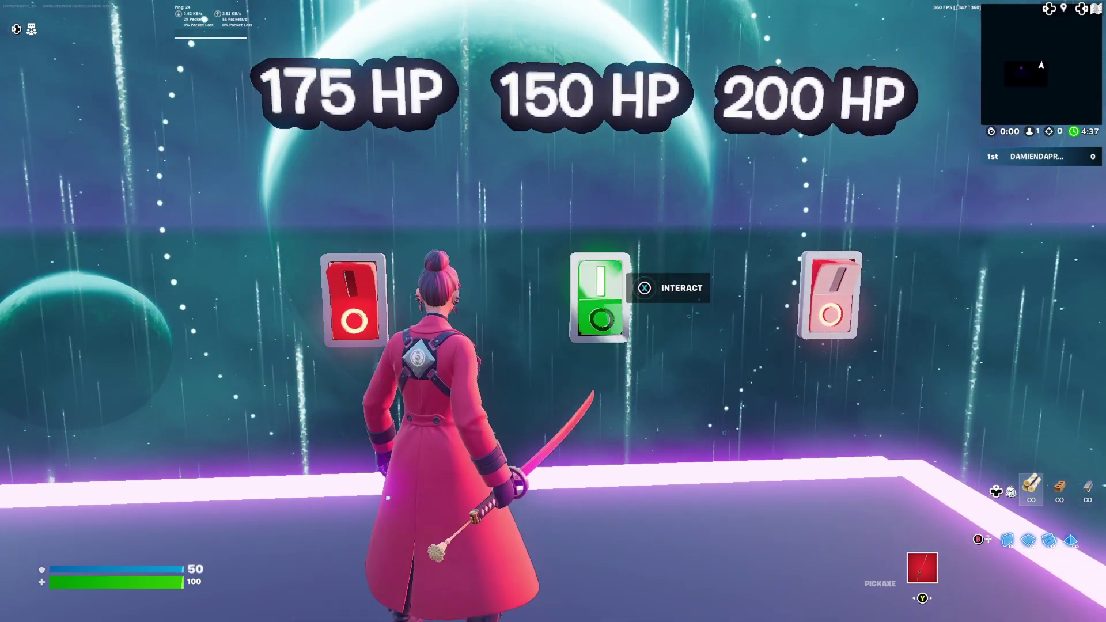
key("d")
key("e")
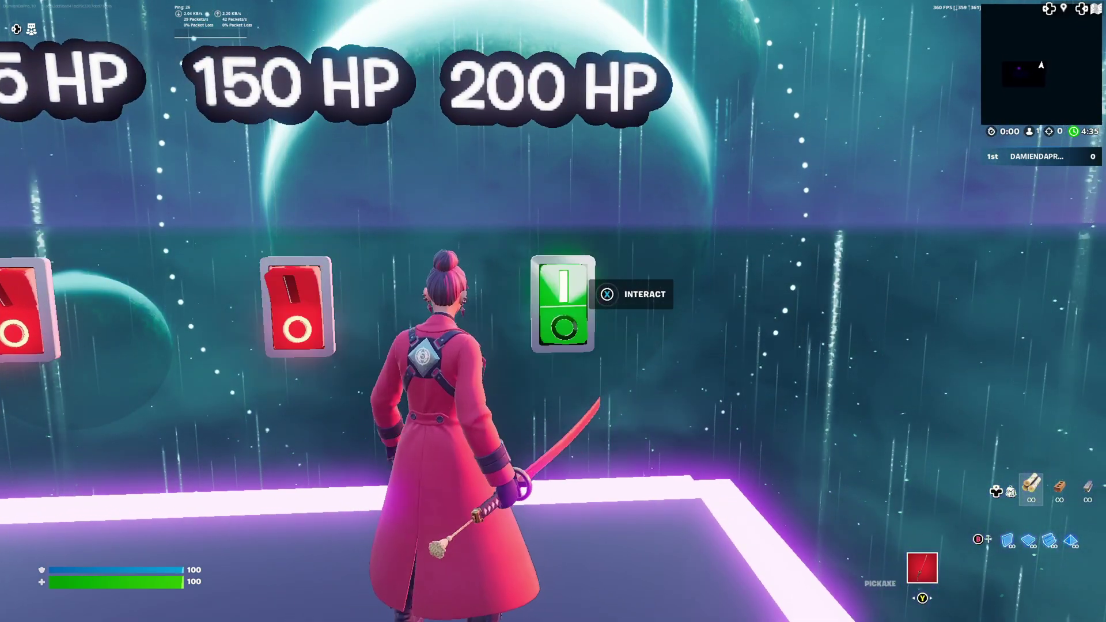
key("a")
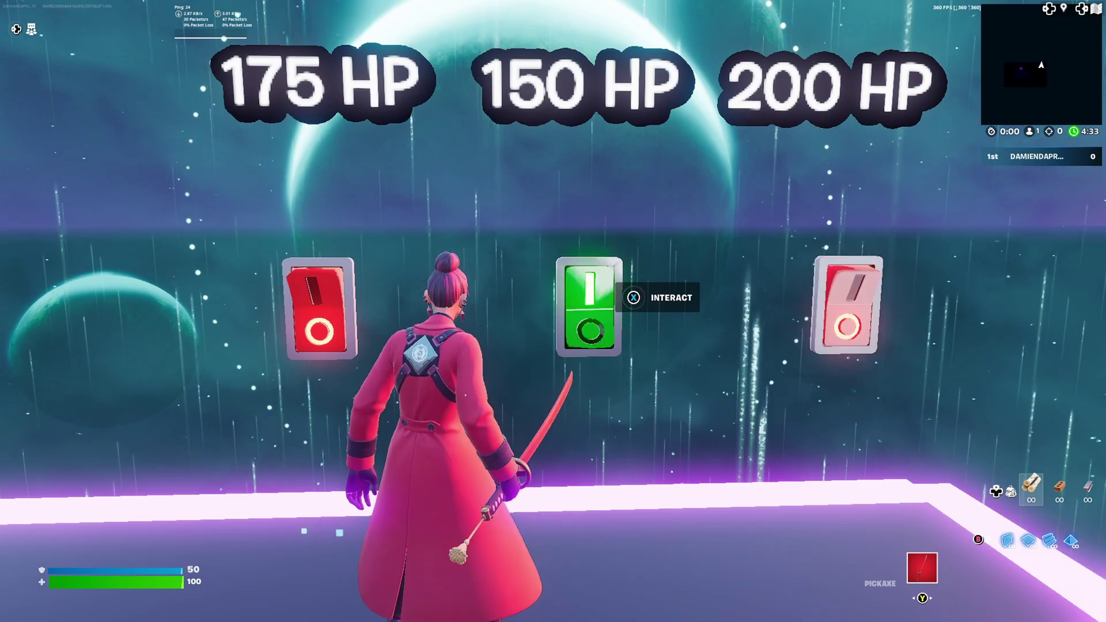
key("s")
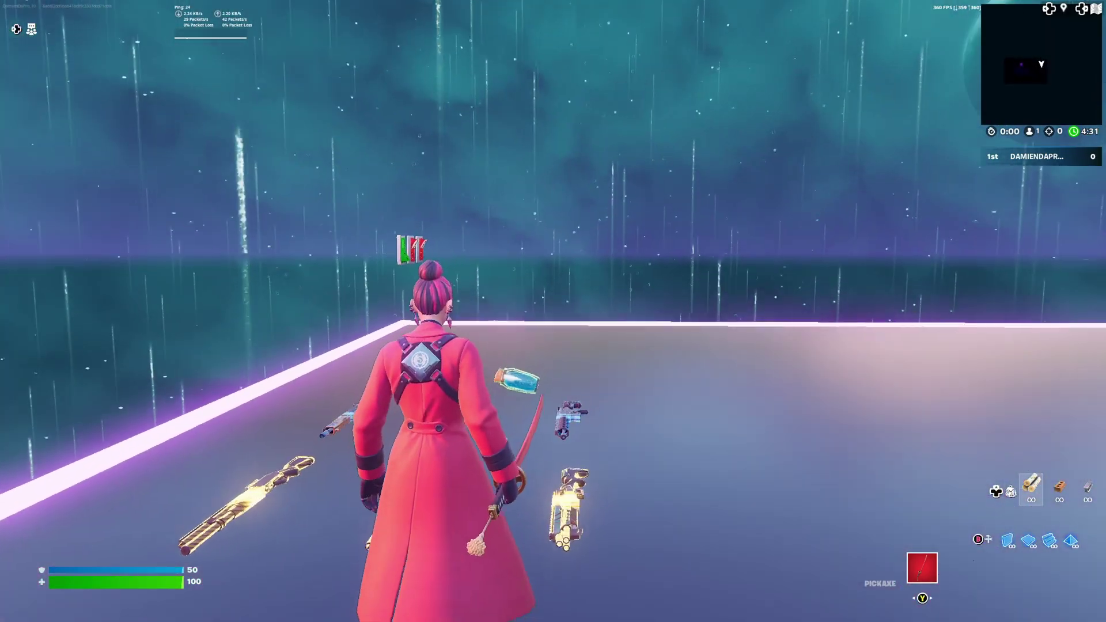
key("w")
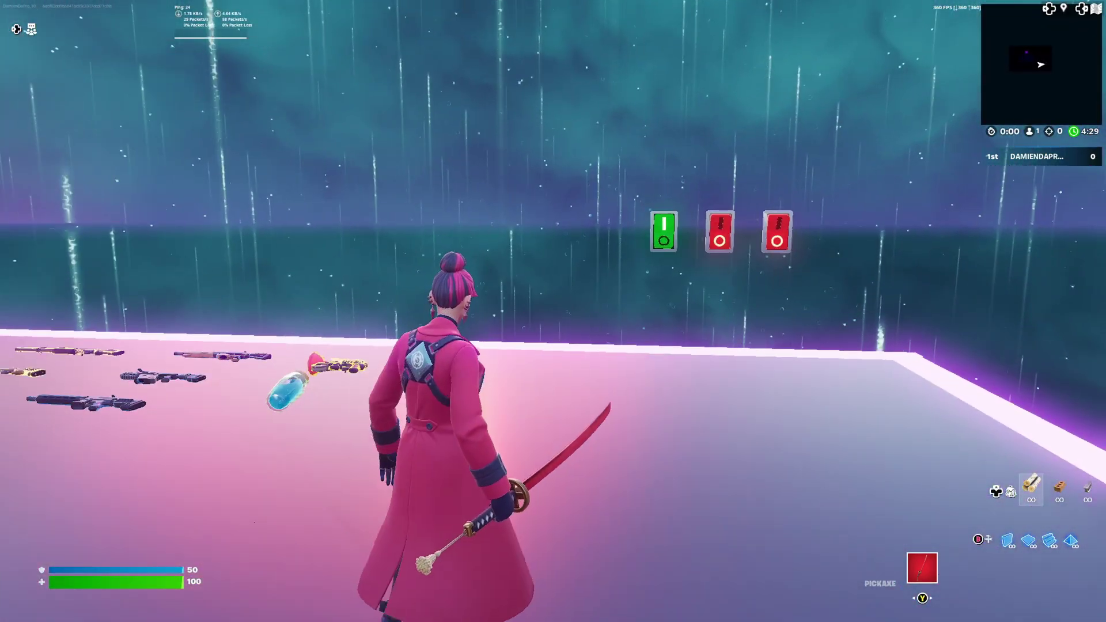
key("s")
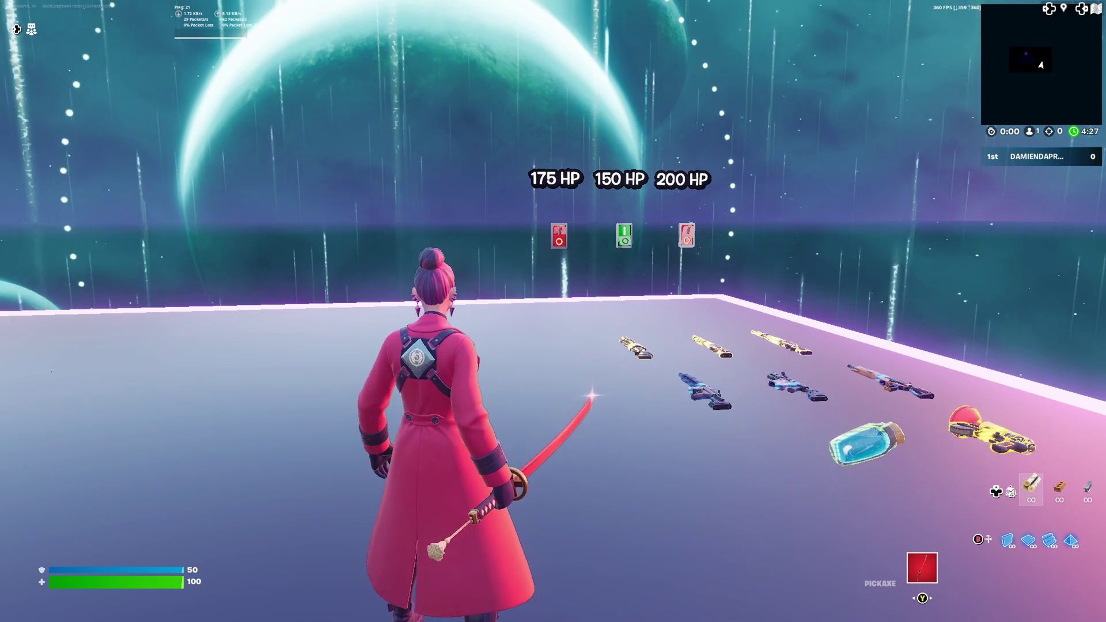